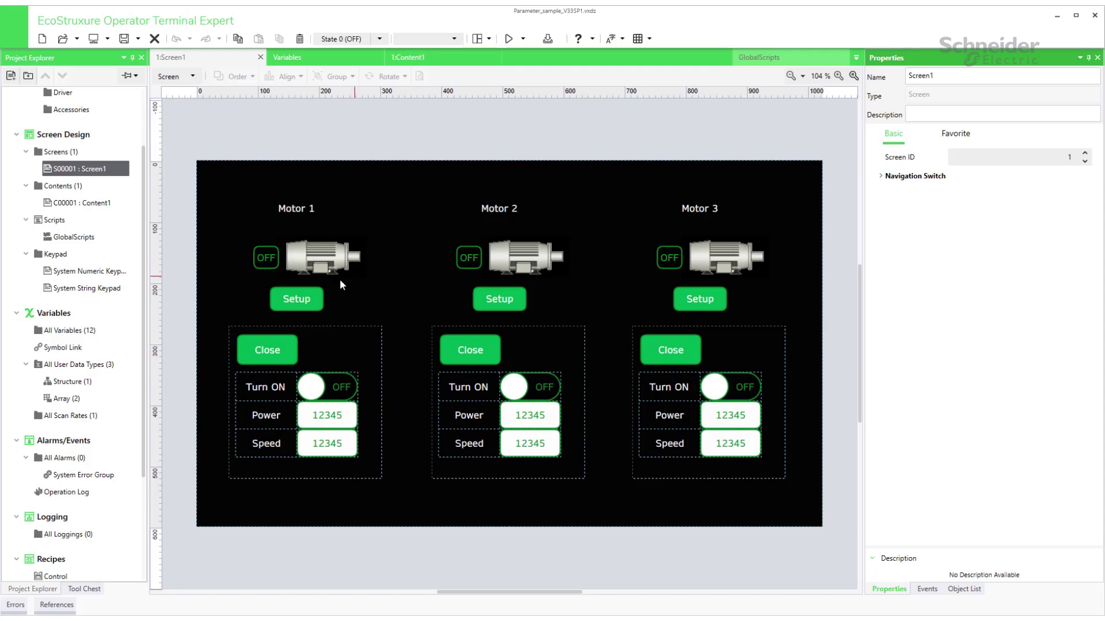
Expand the Motor structure in the Structure data types list to show its members.
{"action": "left_click", "coordinate": [77, 381]}
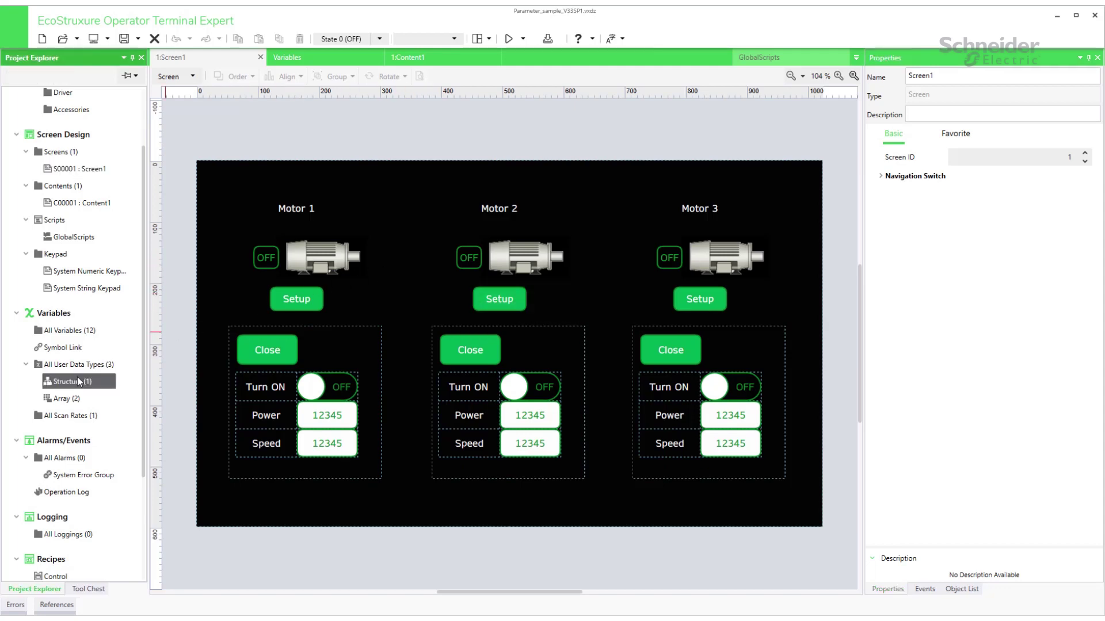
{"action": "double_click", "coordinate": [77, 380]}
{"action": "left_click", "coordinate": [174, 114]}
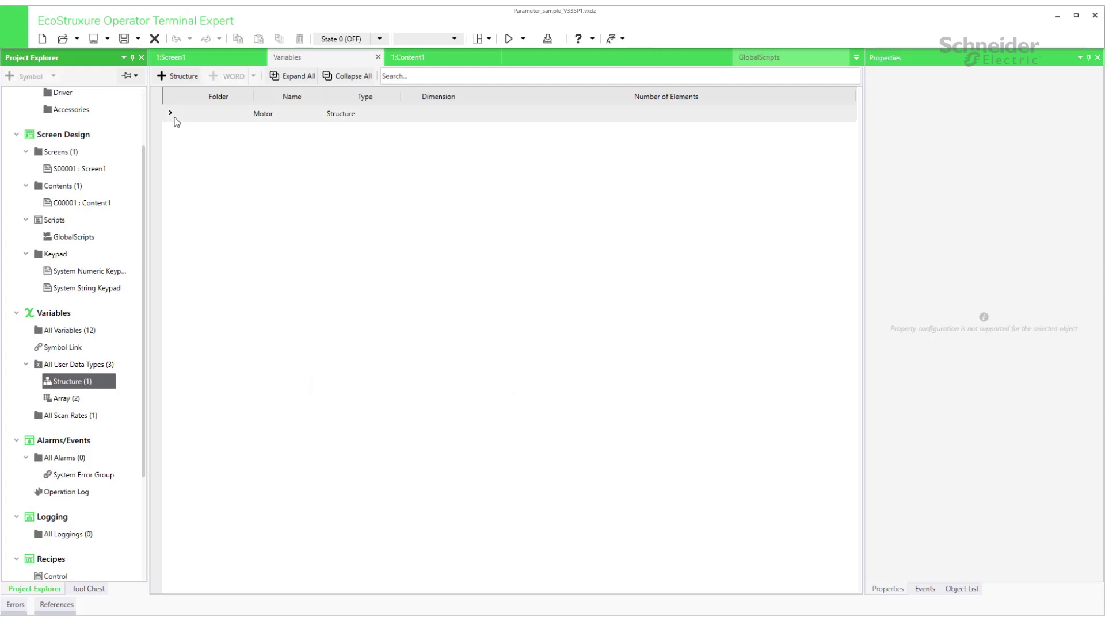
{"action": "left_click", "coordinate": [171, 115]}
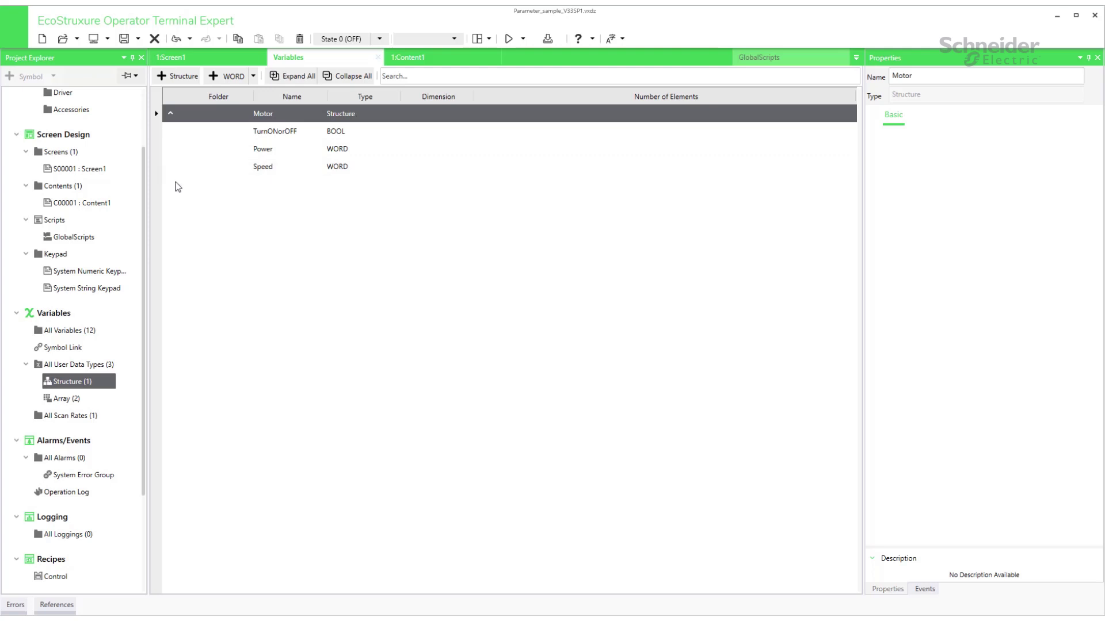
Review the Array_Motors and Content_Visibility array data types without changing them.
{"action": "left_click", "coordinate": [66, 398]}
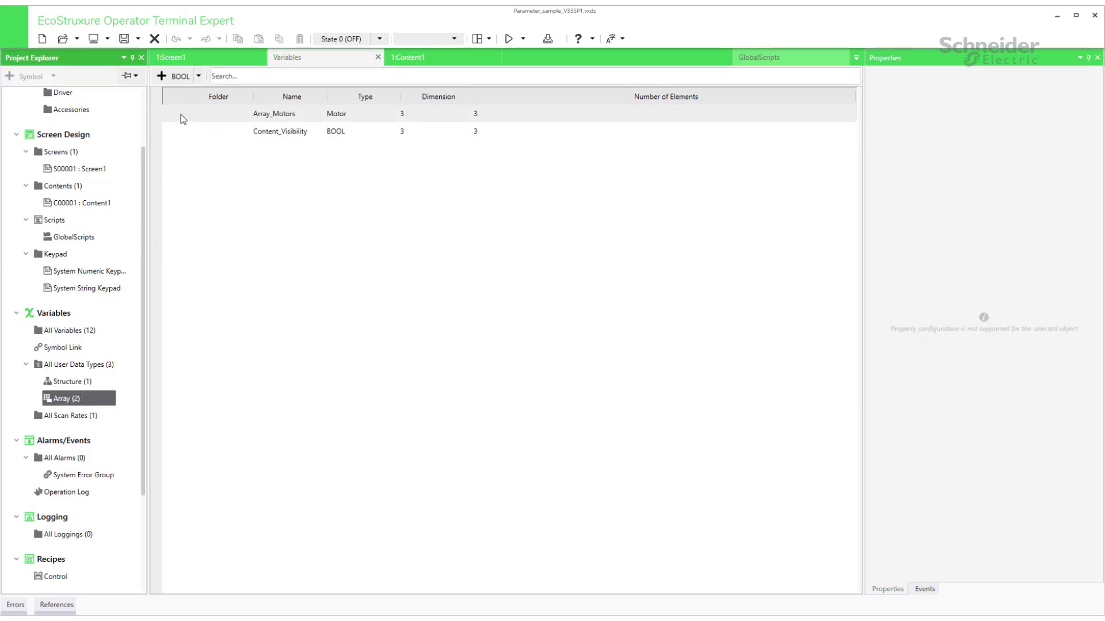
{"action": "left_click", "coordinate": [182, 113]}
{"action": "left_click", "coordinate": [199, 77]}
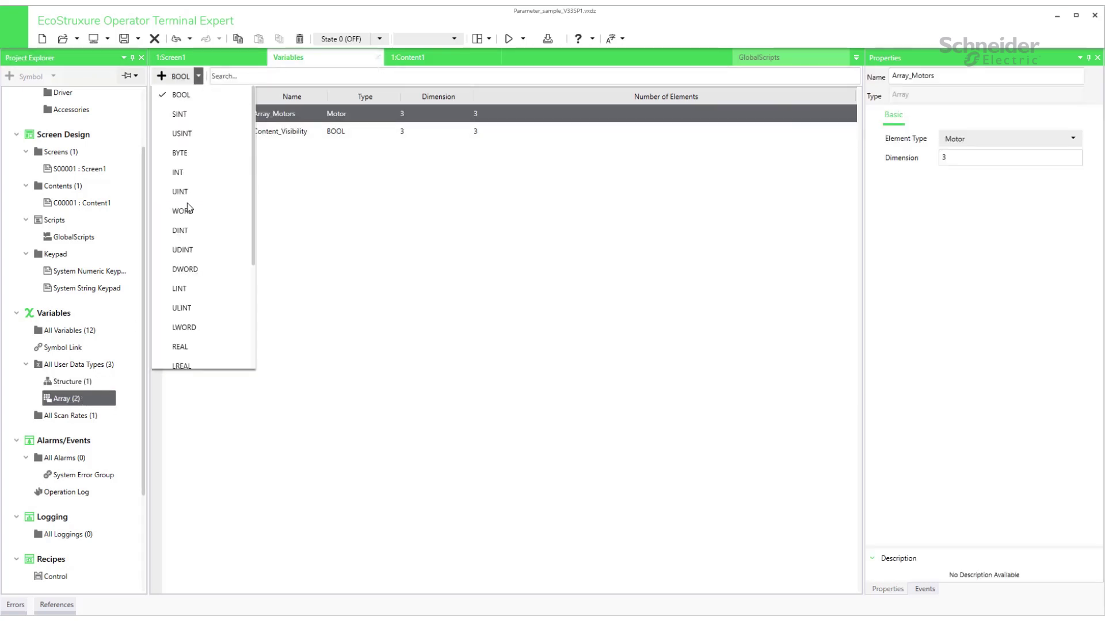
{"action": "scroll", "coordinate": [190, 206], "scroll_direction": "down", "scroll_amount": 5}
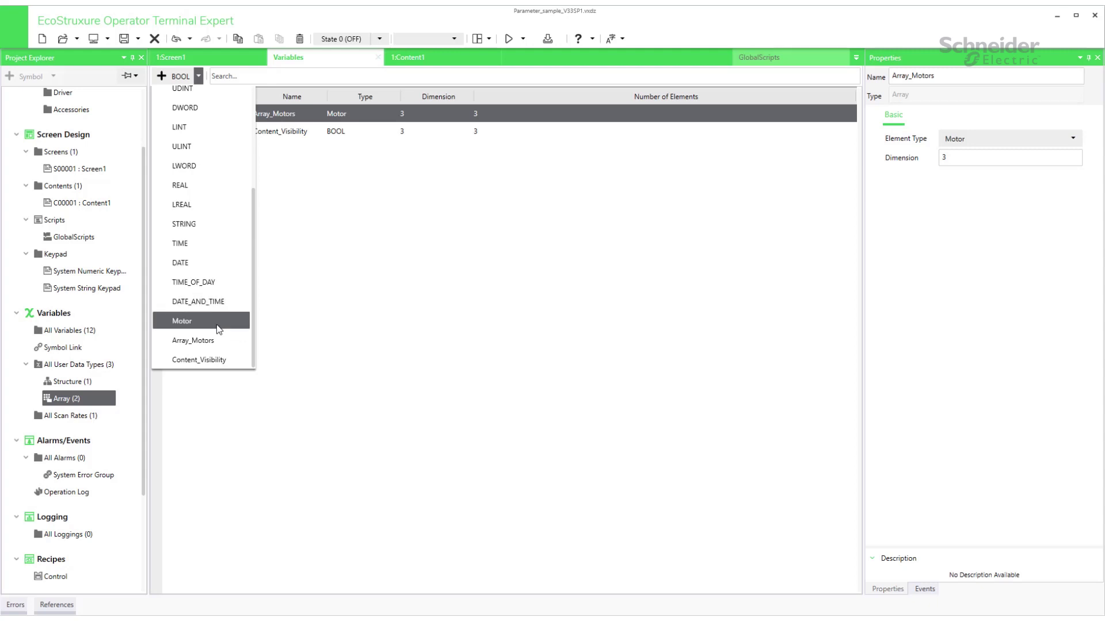
{"action": "left_click", "coordinate": [307, 200]}
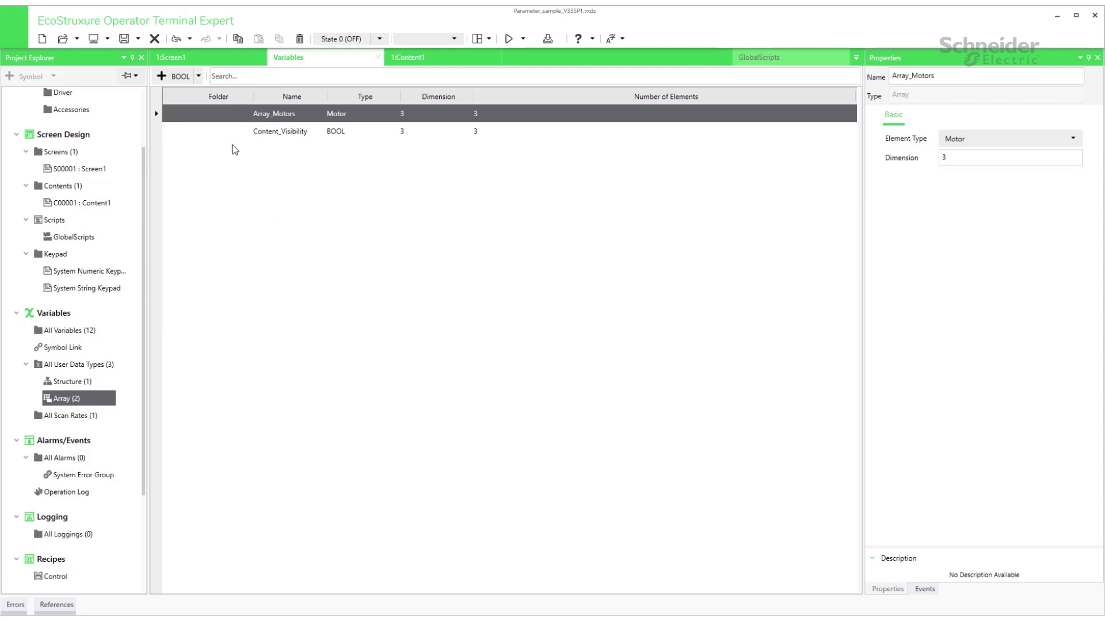
{"action": "left_click", "coordinate": [201, 133]}
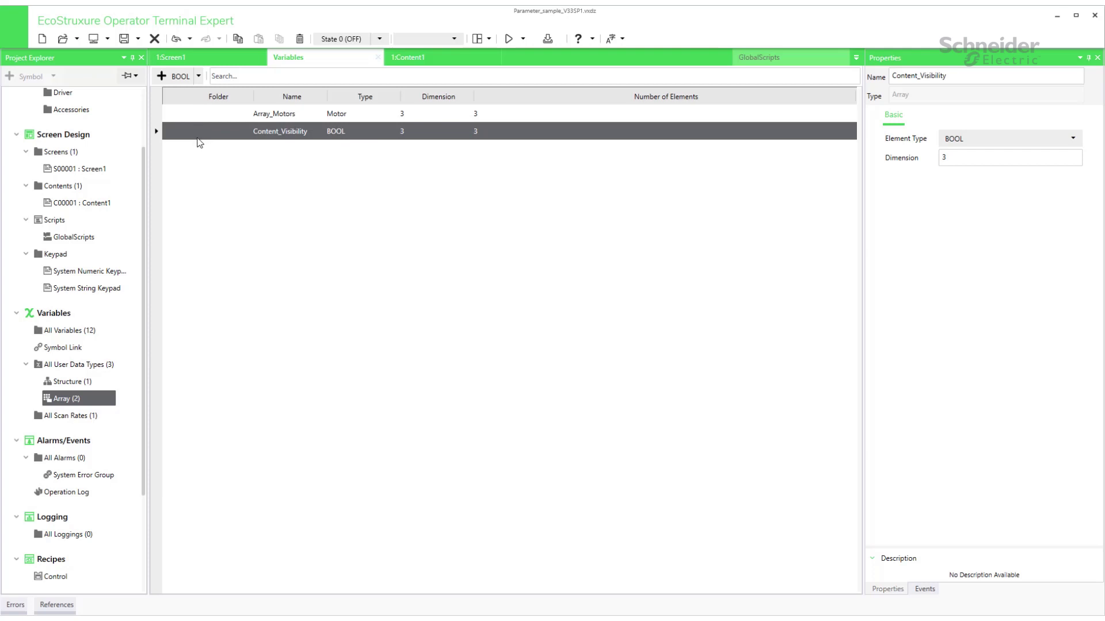
Expand Motors and Content_Vis in All Variables, inspect Content_Vis[0]–[2], and reopen Screen1.
{"action": "left_click", "coordinate": [67, 330]}
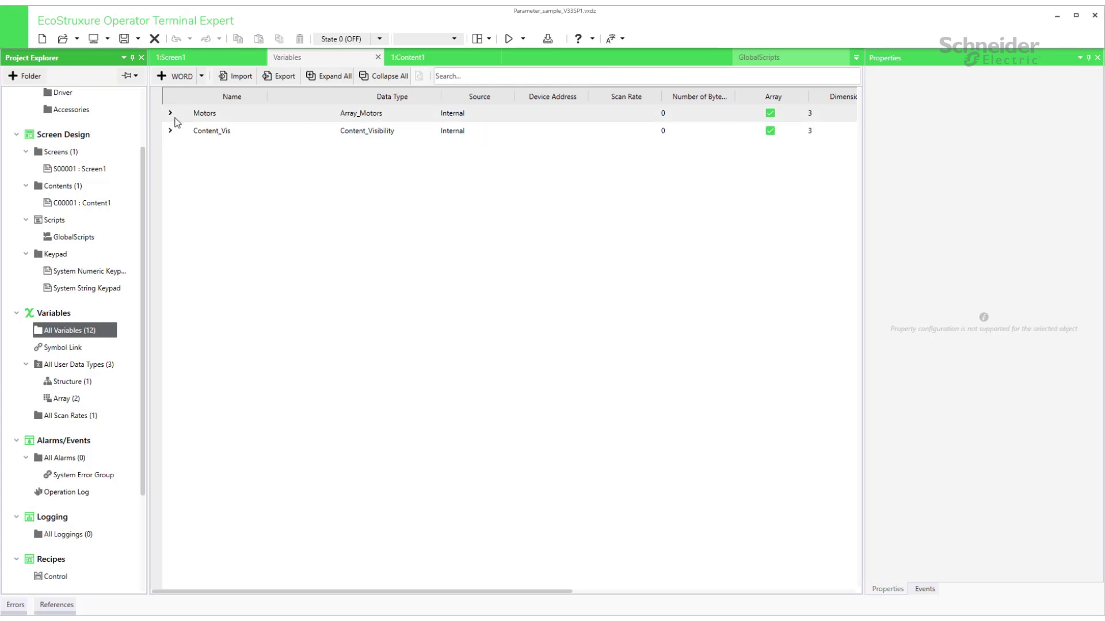
{"action": "left_click", "coordinate": [172, 115]}
{"action": "left_click", "coordinate": [169, 114]}
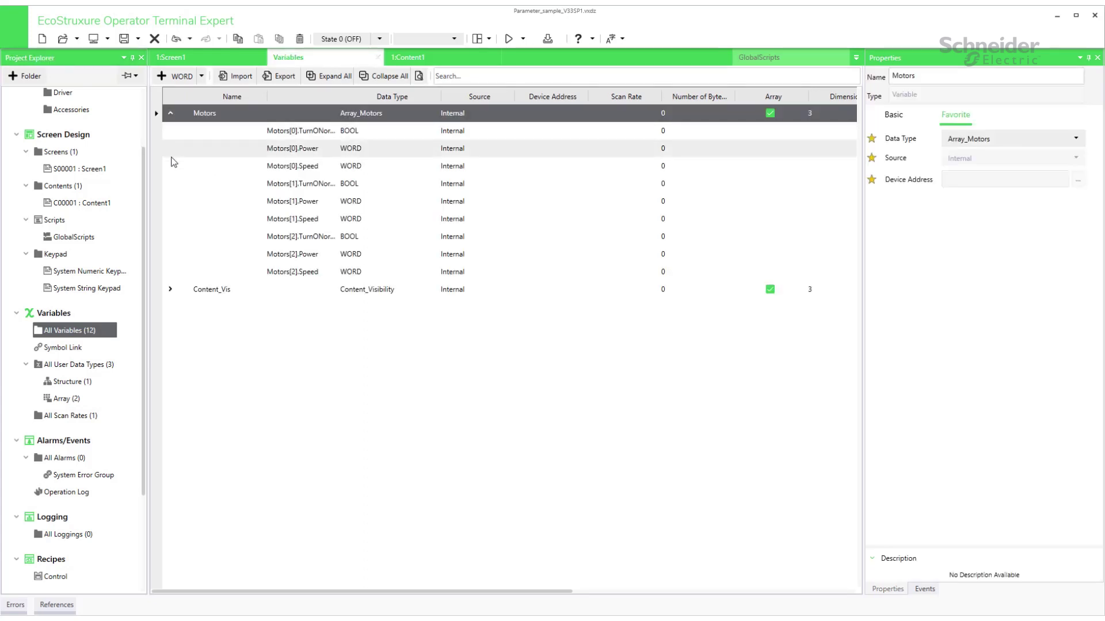
{"action": "left_click", "coordinate": [171, 291]}
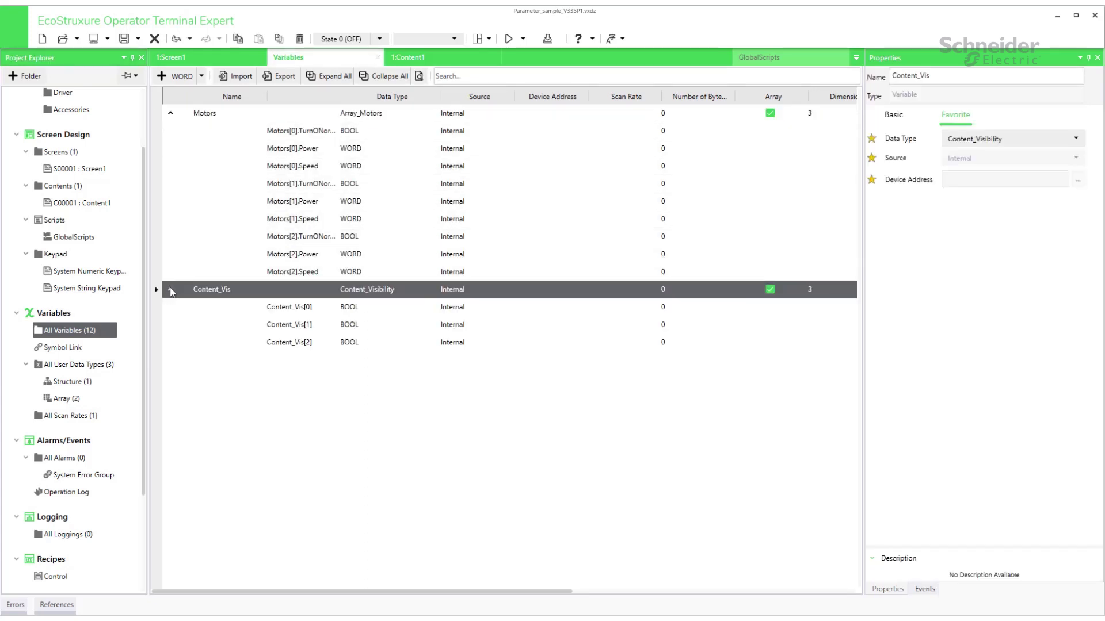
{"action": "left_click", "coordinate": [180, 310]}
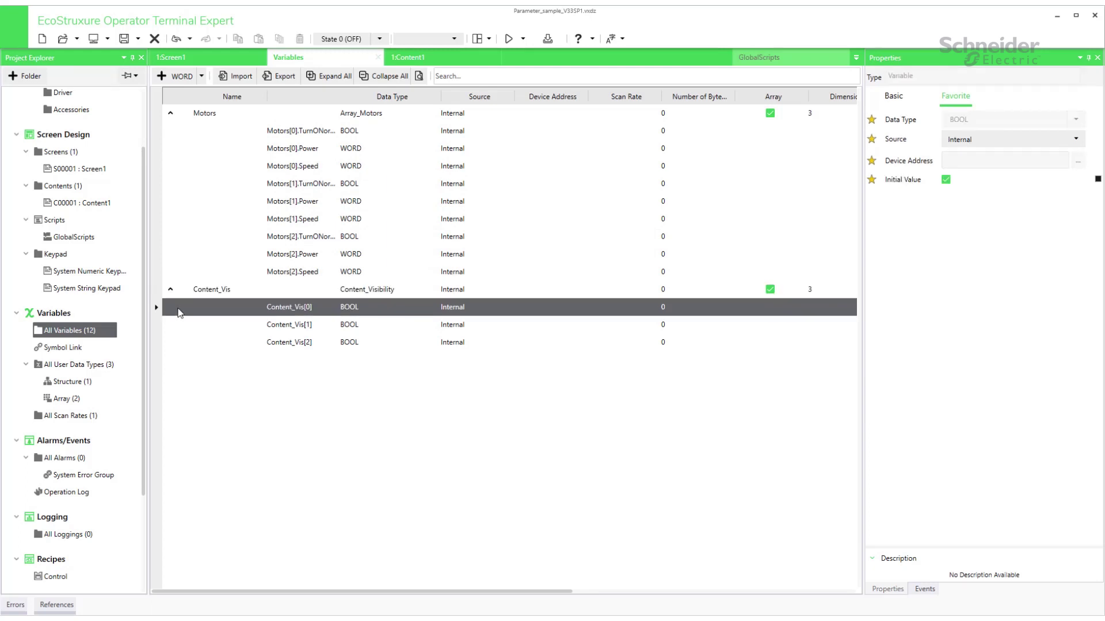
{"action": "left_click", "coordinate": [180, 325]}
{"action": "left_click", "coordinate": [180, 342]}
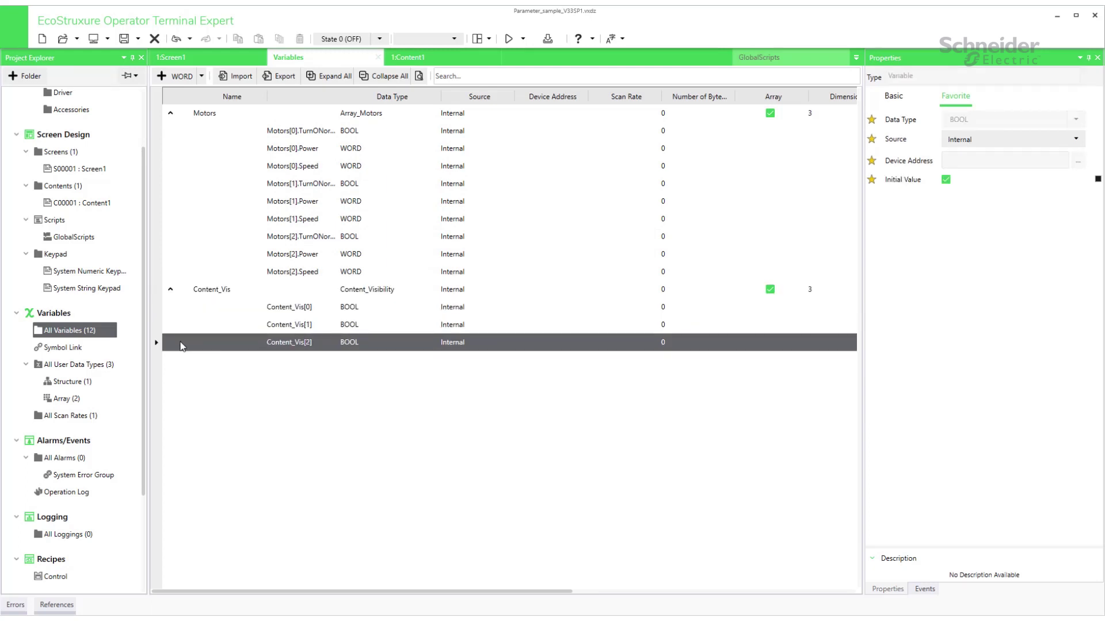
{"action": "double_click", "coordinate": [79, 168]}
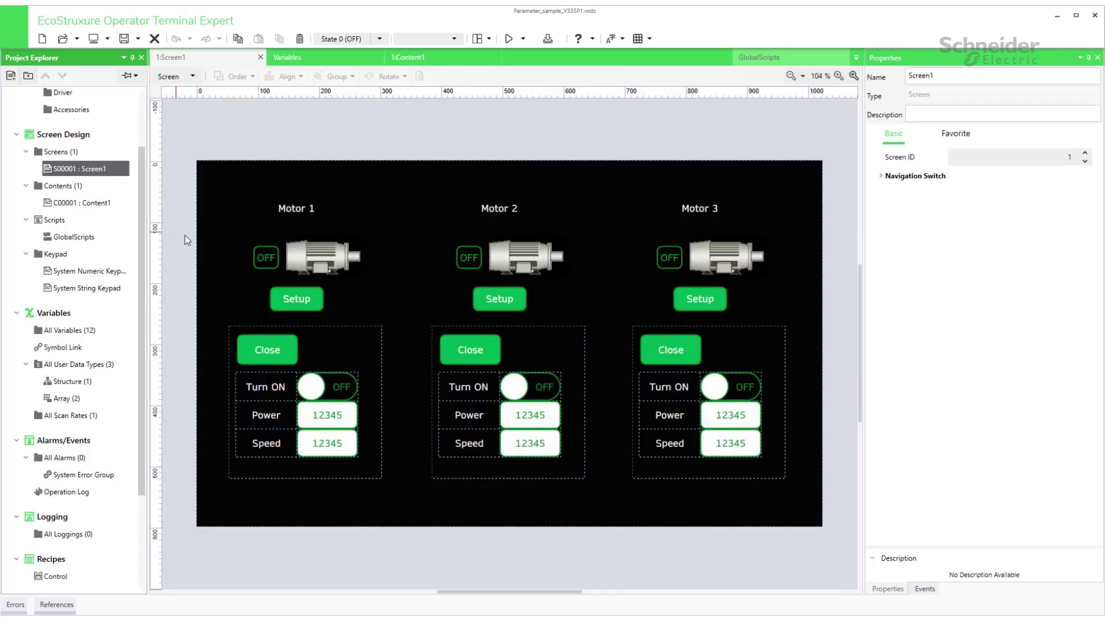
Check the status lamp and Setup button bindings for Motors 1, 2 and 3.
{"action": "left_click", "coordinate": [255, 256]}
{"action": "left_click", "coordinate": [297, 298]}
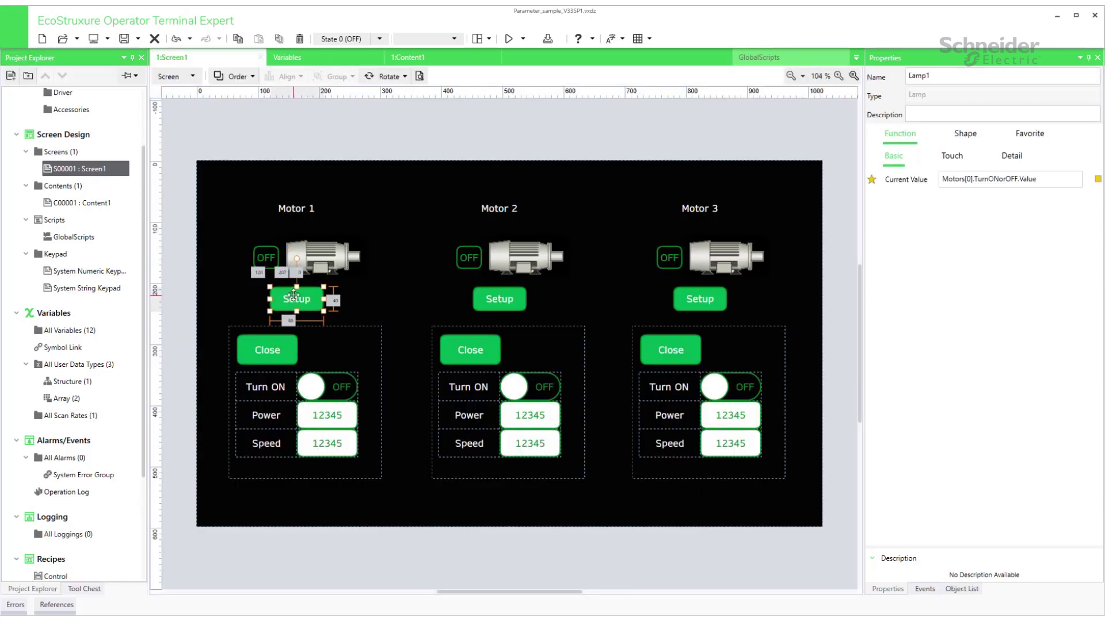
{"action": "left_click", "coordinate": [467, 259]}
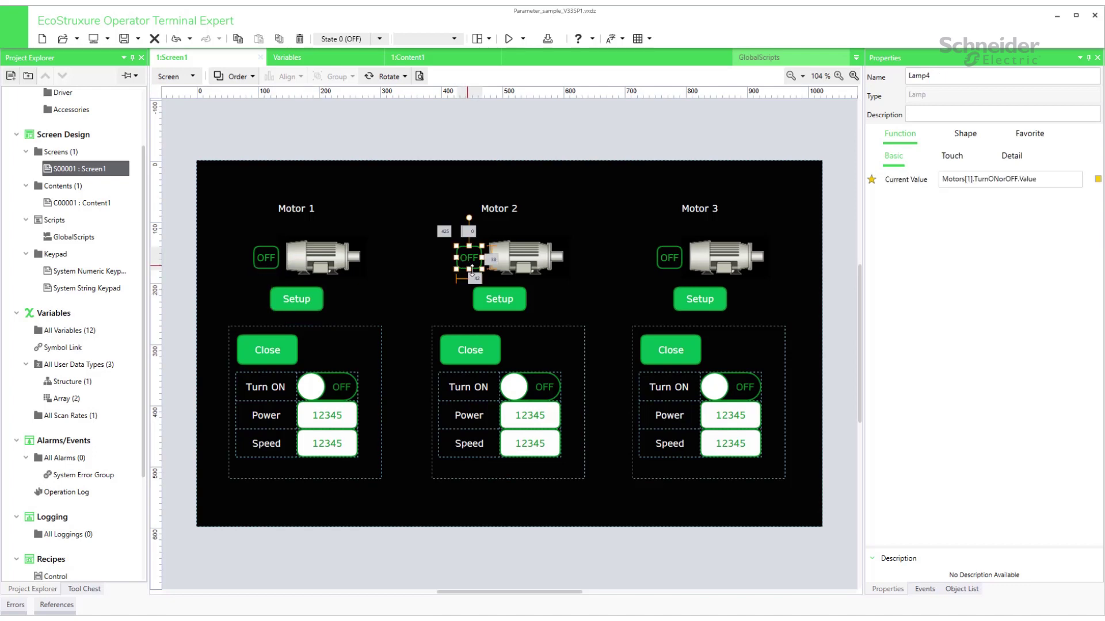
{"action": "left_click", "coordinate": [508, 299]}
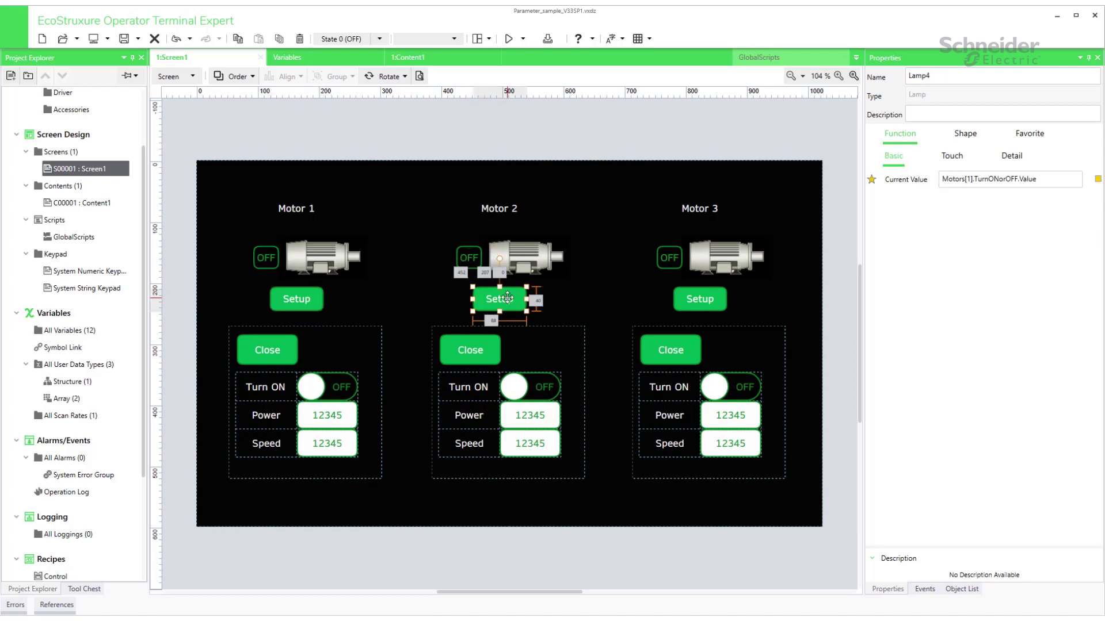
{"action": "left_click", "coordinate": [670, 259]}
{"action": "left_click", "coordinate": [704, 297]}
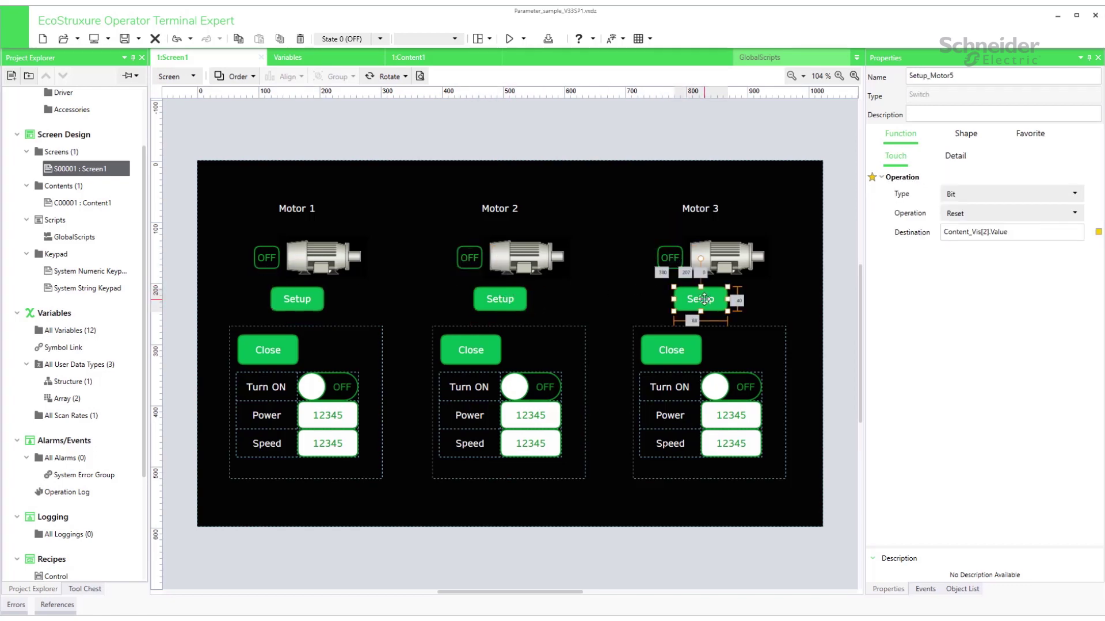
Check the three motor content displays' parameters, then open Content1.
{"action": "left_click", "coordinate": [370, 349]}
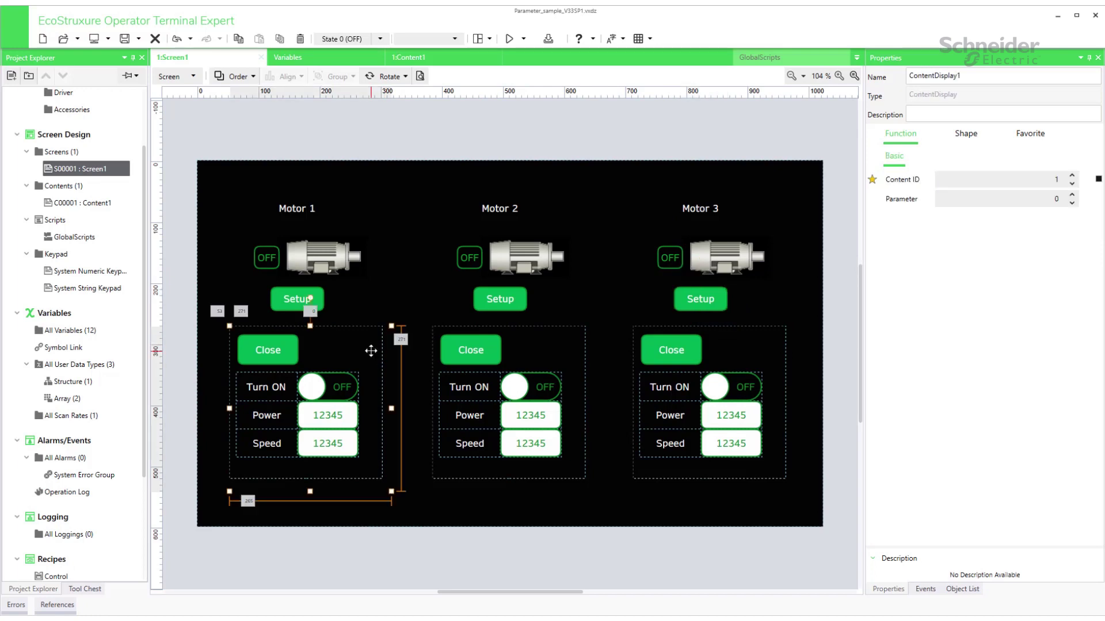
{"action": "left_click", "coordinate": [555, 347]}
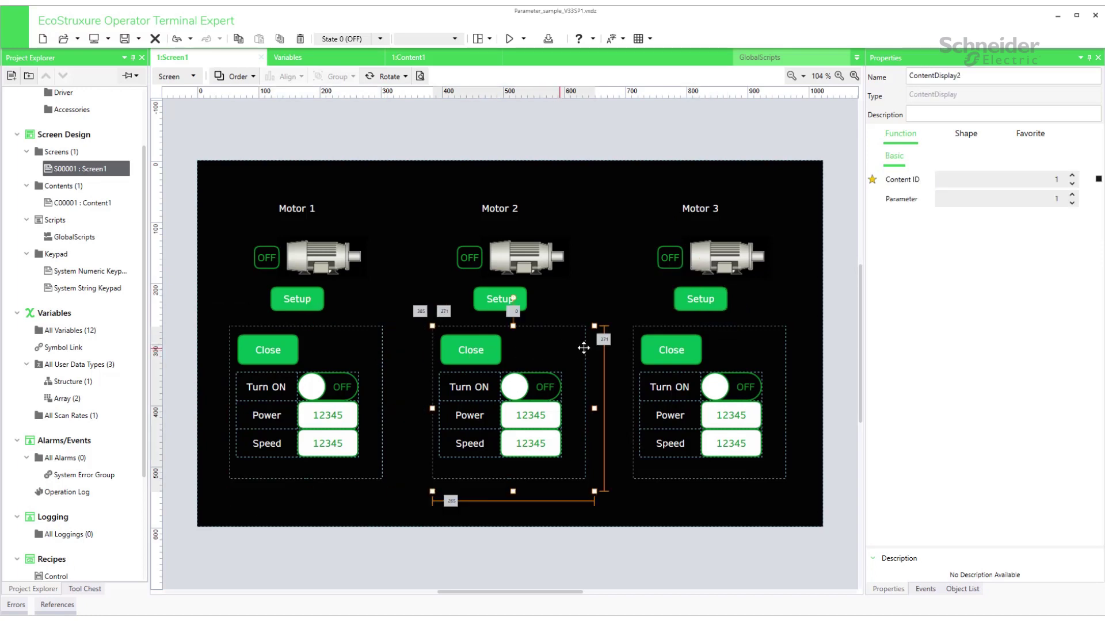
{"action": "left_click", "coordinate": [736, 347]}
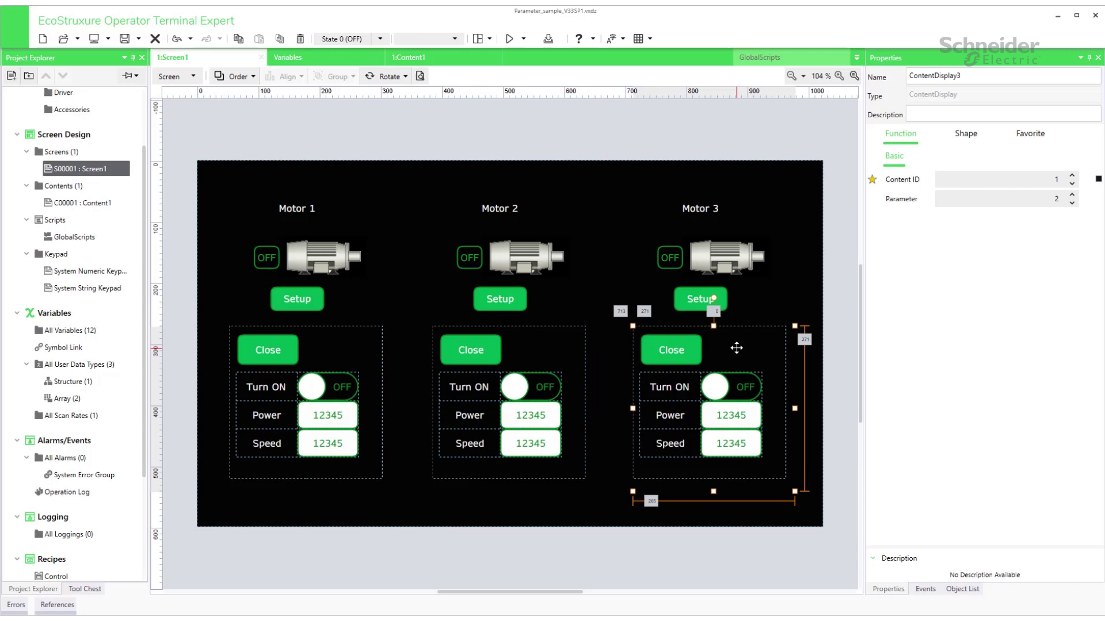
{"action": "double_click", "coordinate": [83, 202]}
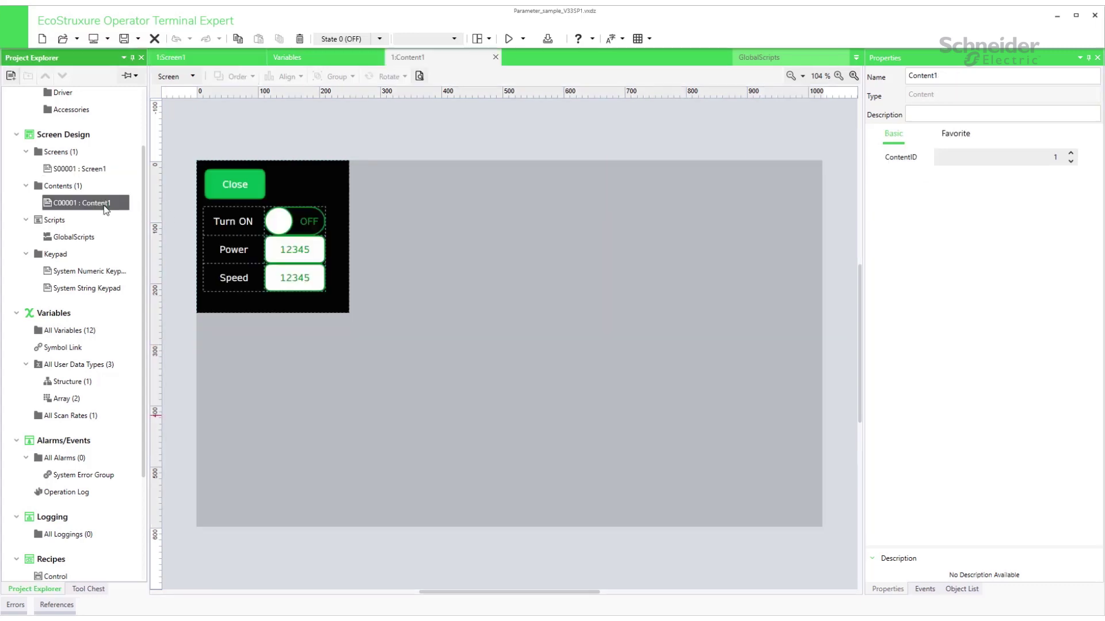
In Content1's script editor, add a click trigger containing a set-value action.
{"action": "left_click", "coordinate": [244, 181]}
{"action": "left_click", "coordinate": [168, 78]}
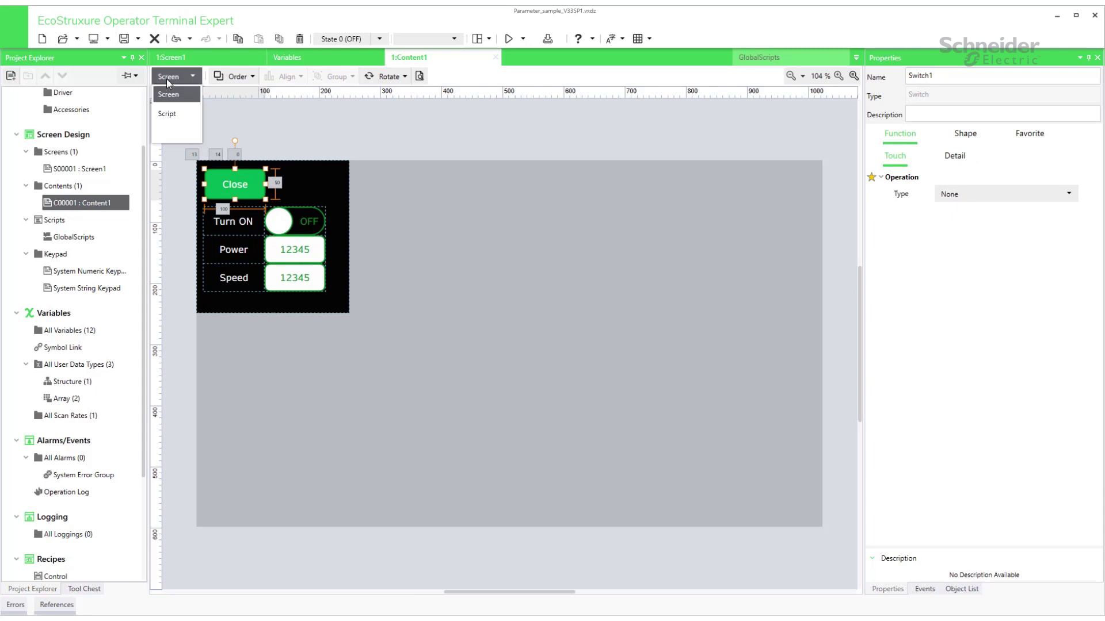
{"action": "left_click", "coordinate": [168, 115]}
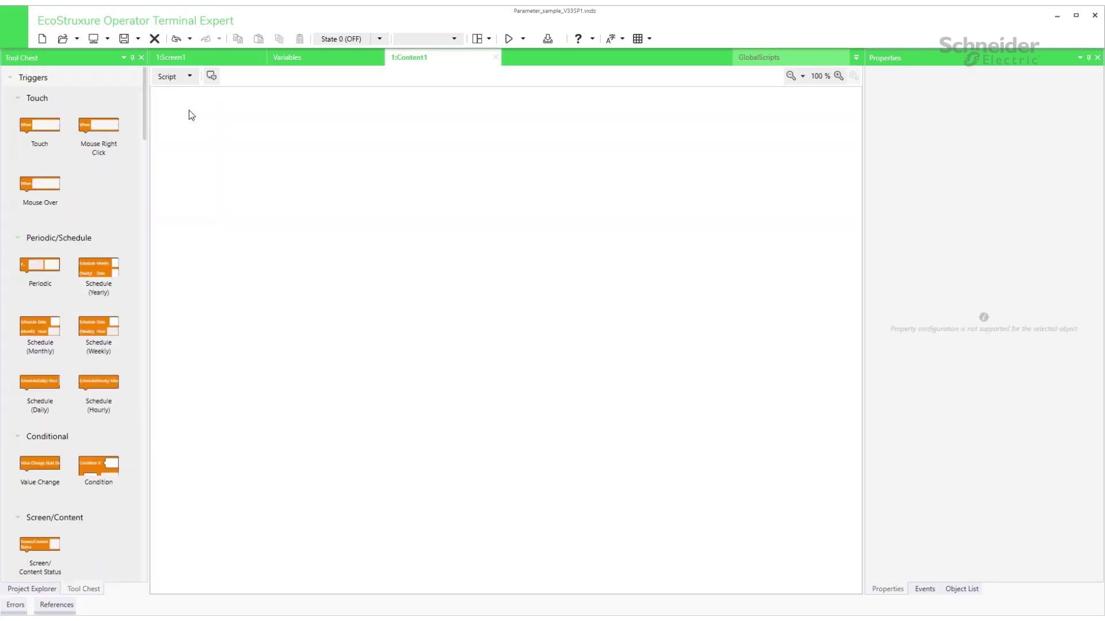
{"action": "left_click_drag", "start_coordinate": [42, 135], "coordinate": [410, 143]}
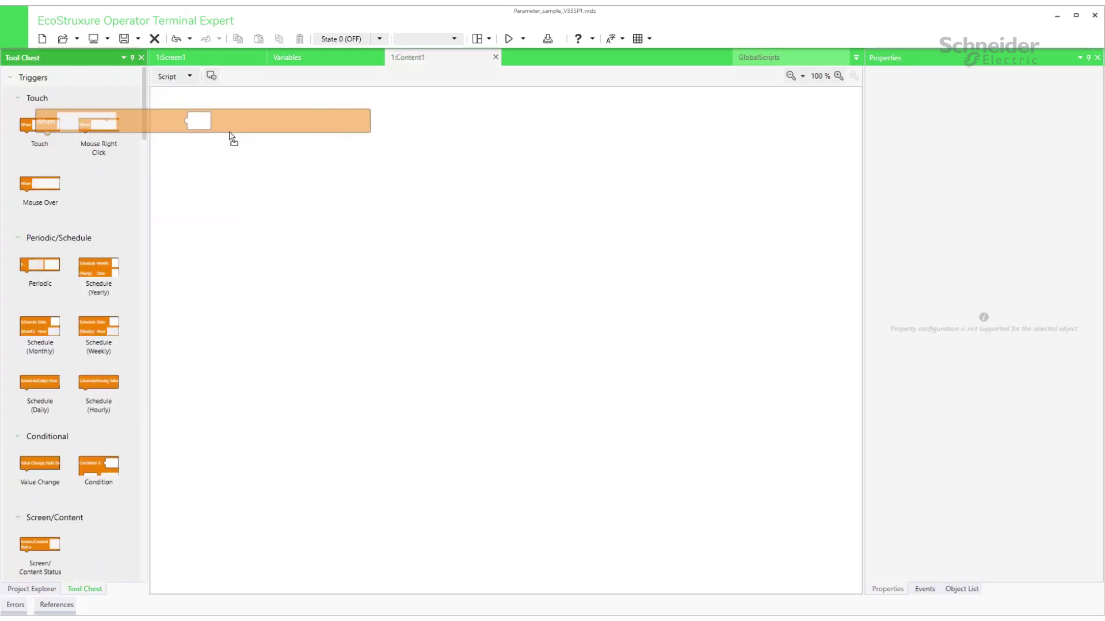
{"action": "scroll", "coordinate": [69, 259], "scroll_direction": "down", "scroll_amount": 5}
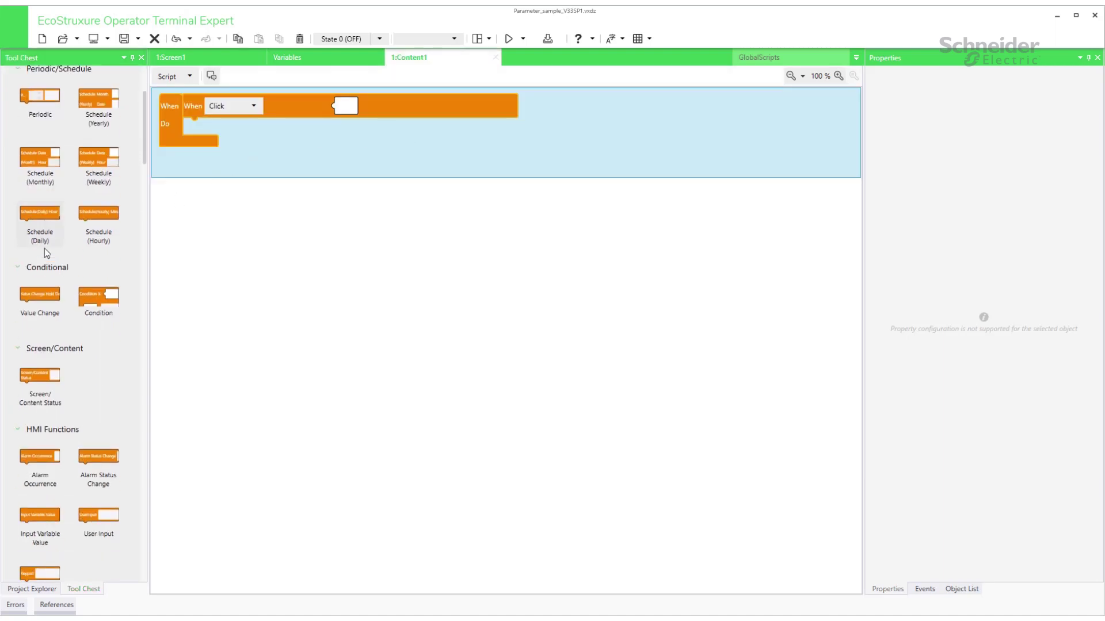
{"action": "scroll", "coordinate": [48, 255], "scroll_direction": "down", "scroll_amount": 5}
{"action": "scroll", "coordinate": [49, 262], "scroll_direction": "down", "scroll_amount": 3}
{"action": "left_click_drag", "start_coordinate": [40, 226], "coordinate": [279, 164]}
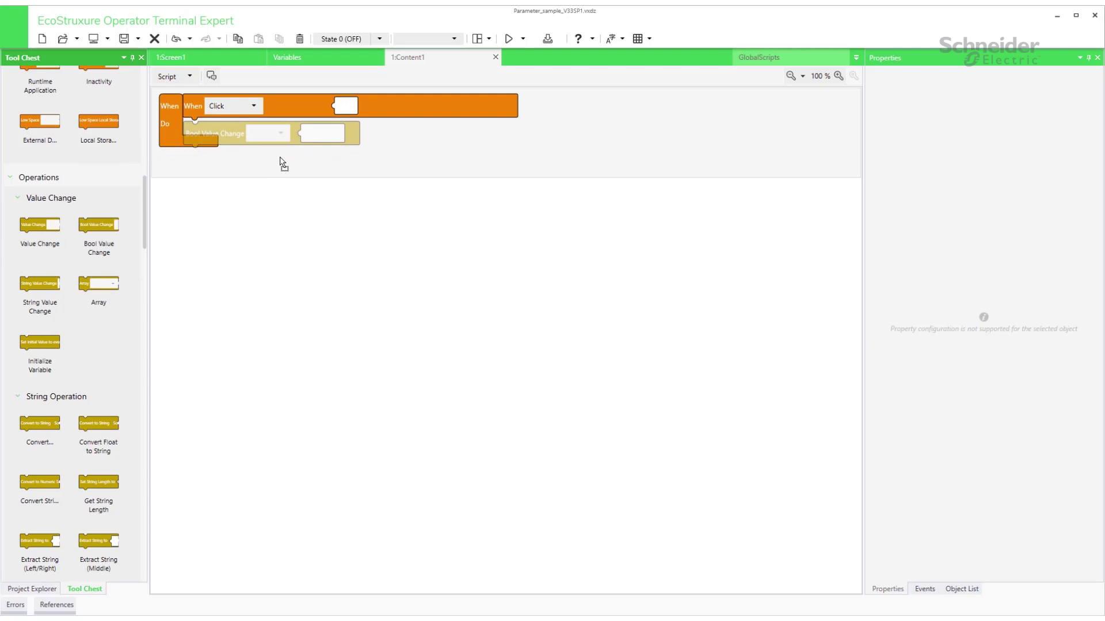
{"action": "scroll", "coordinate": [45, 285], "scroll_direction": "down", "scroll_amount": 5}
{"action": "scroll", "coordinate": [45, 298], "scroll_direction": "down", "scroll_amount": 3}
{"action": "scroll", "coordinate": [45, 298], "scroll_direction": "down", "scroll_amount": 5}
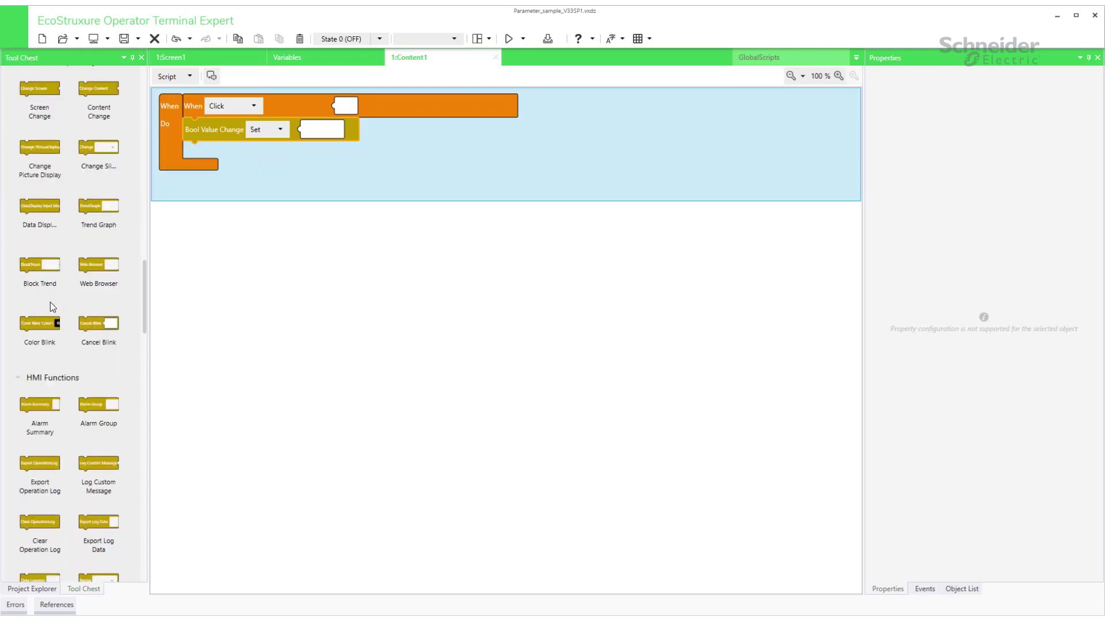
{"action": "scroll", "coordinate": [51, 303], "scroll_direction": "down", "scroll_amount": 5}
{"action": "scroll", "coordinate": [50, 304], "scroll_direction": "down", "scroll_amount": 5}
{"action": "scroll", "coordinate": [51, 304], "scroll_direction": "down", "scroll_amount": 4}
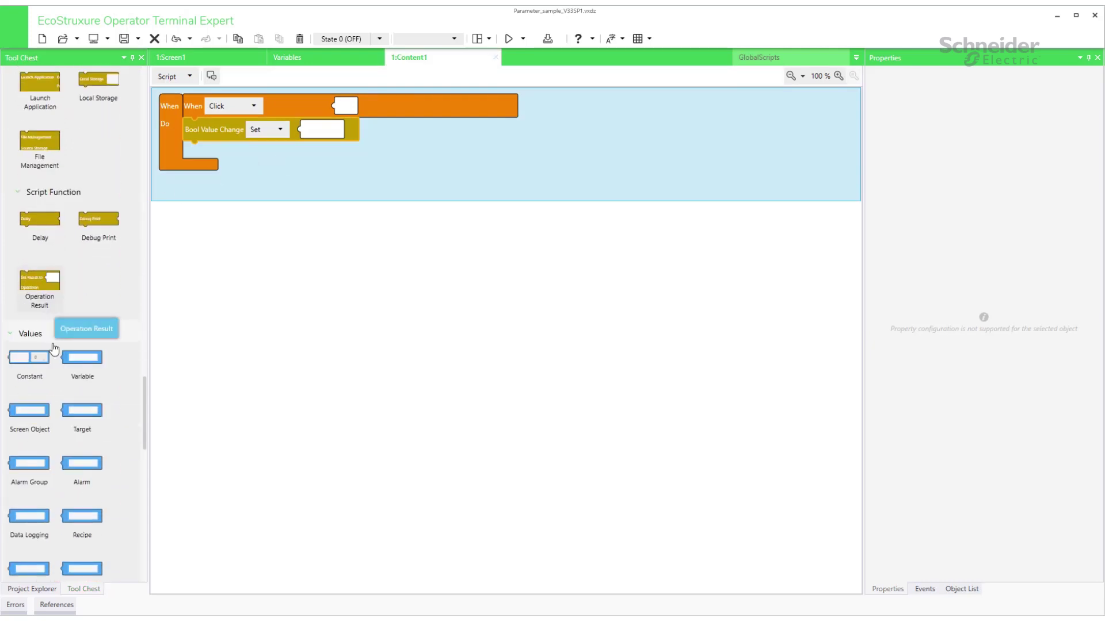
Make Switch1 the clicked object and Content_Vis[0] the variable to set.
{"action": "mouse_move", "coordinate": [30, 413]}
{"action": "left_mouse_down"}
{"action": "mouse_move", "coordinate": [376, 145]}
{"action": "mouse_move", "coordinate": [393, 110]}
{"action": "left_mouse_up"}
{"action": "left_click", "coordinate": [393, 110]}
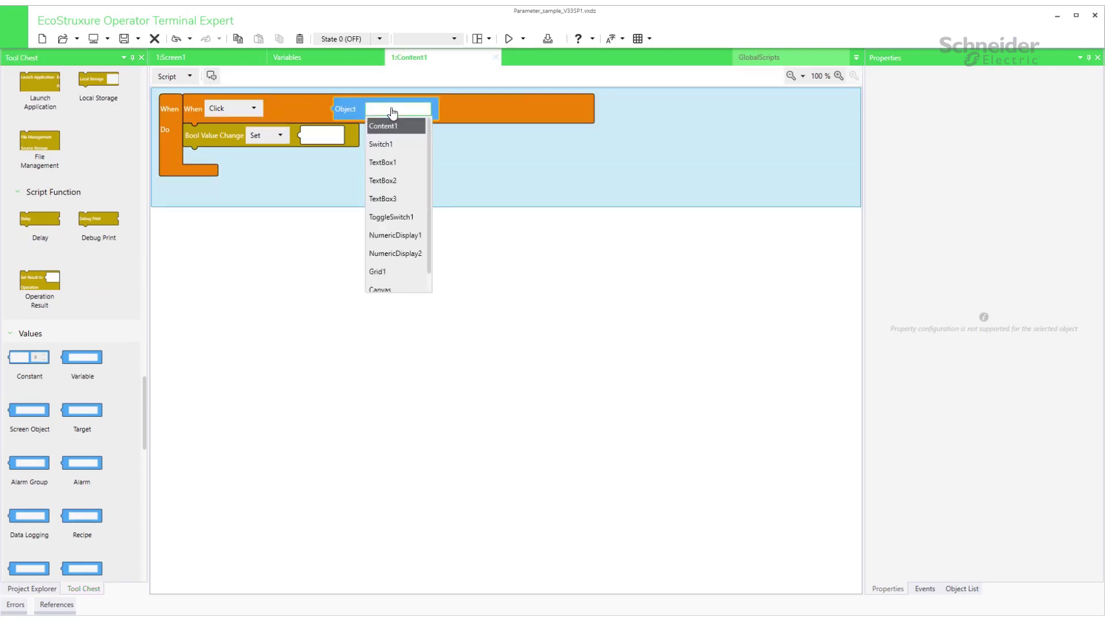
{"action": "left_click", "coordinate": [381, 144]}
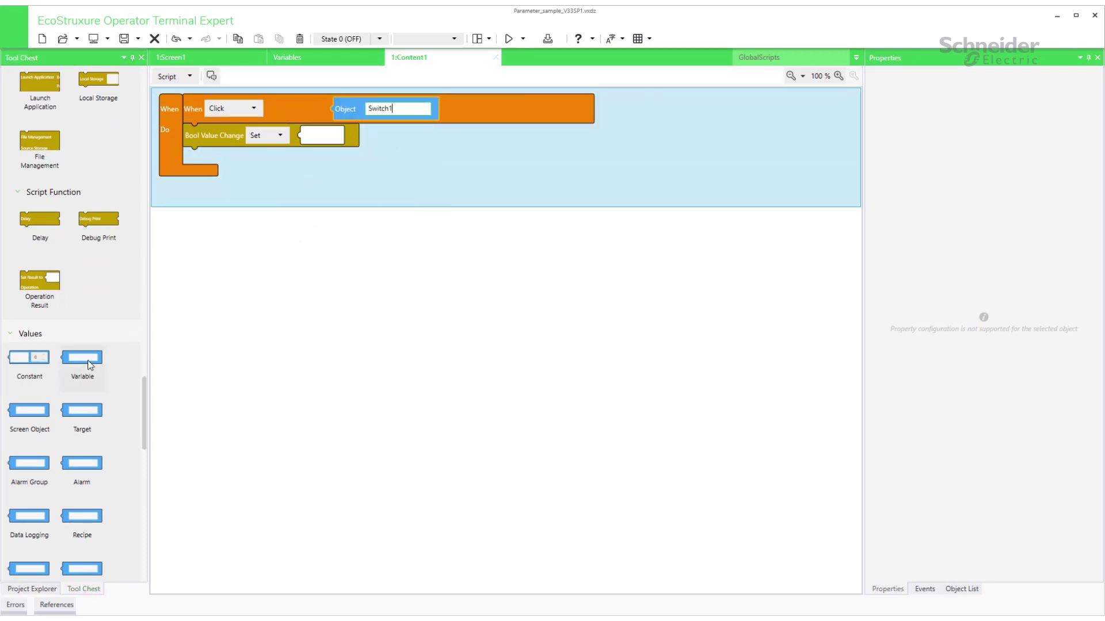
{"action": "left_click_drag", "start_coordinate": [82, 359], "coordinate": [357, 142]}
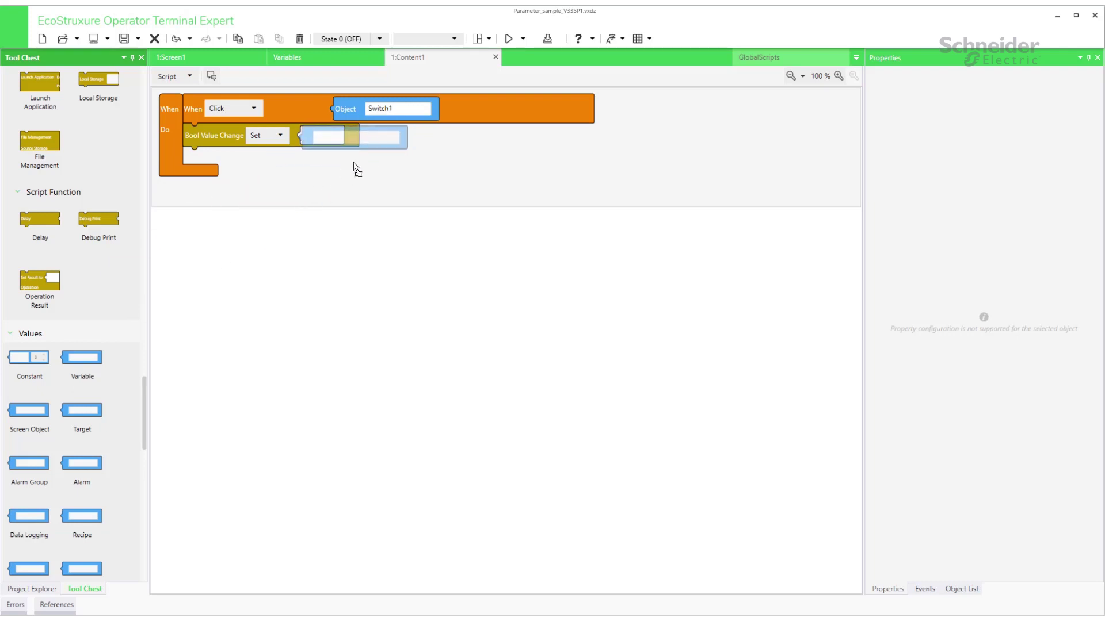
{"action": "mouse_move", "coordinate": [29, 413]}
{"action": "left_mouse_down"}
{"action": "mouse_move", "coordinate": [374, 235]}
{"action": "mouse_move", "coordinate": [436, 191]}
{"action": "left_mouse_up"}
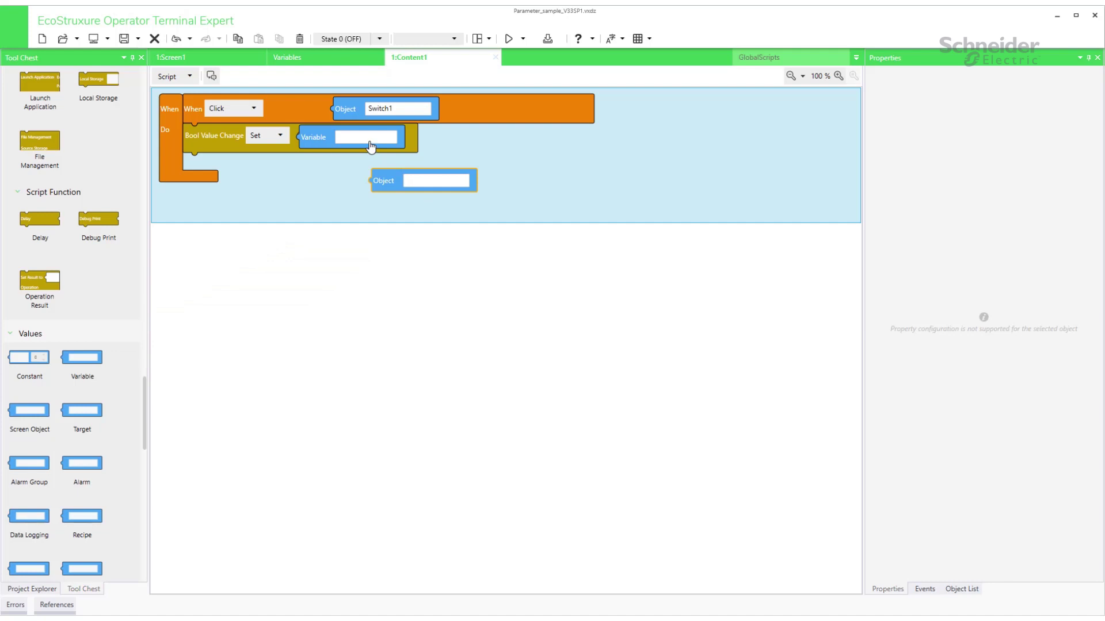
{"action": "left_click", "coordinate": [370, 141]}
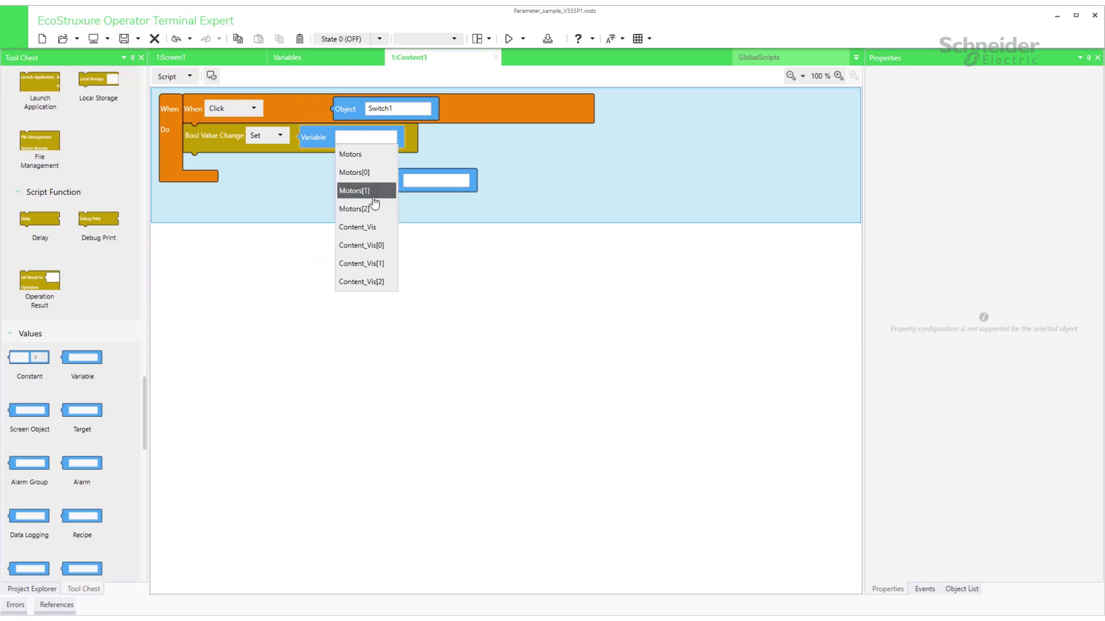
{"action": "left_click", "coordinate": [377, 245]}
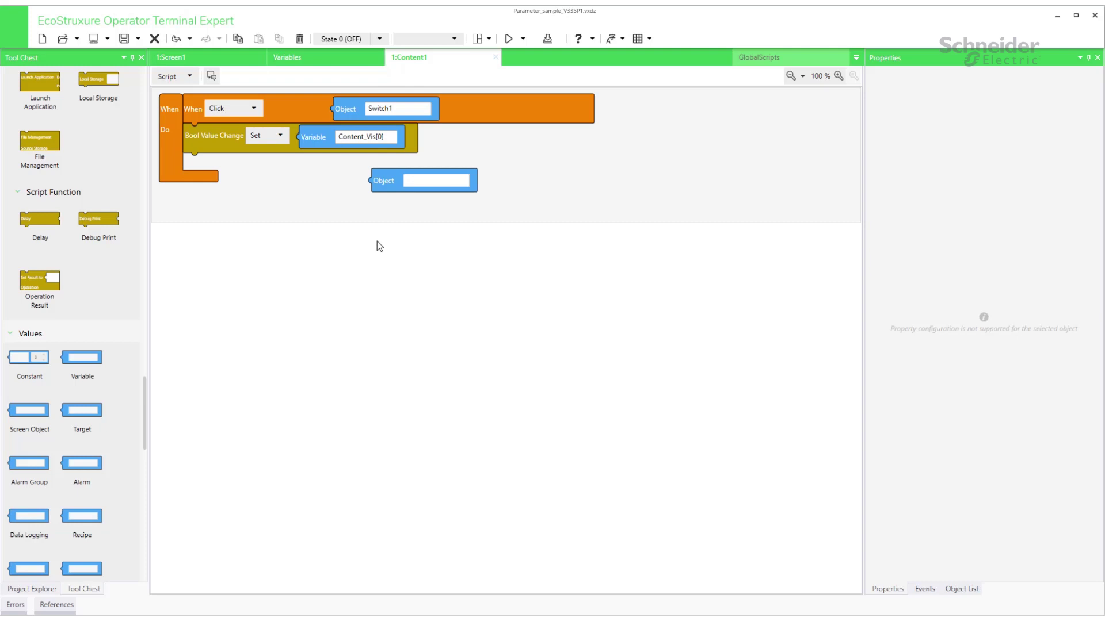
Replace the array index with a Content1.Parent.Parameter reference.
{"action": "left_click", "coordinate": [414, 182]}
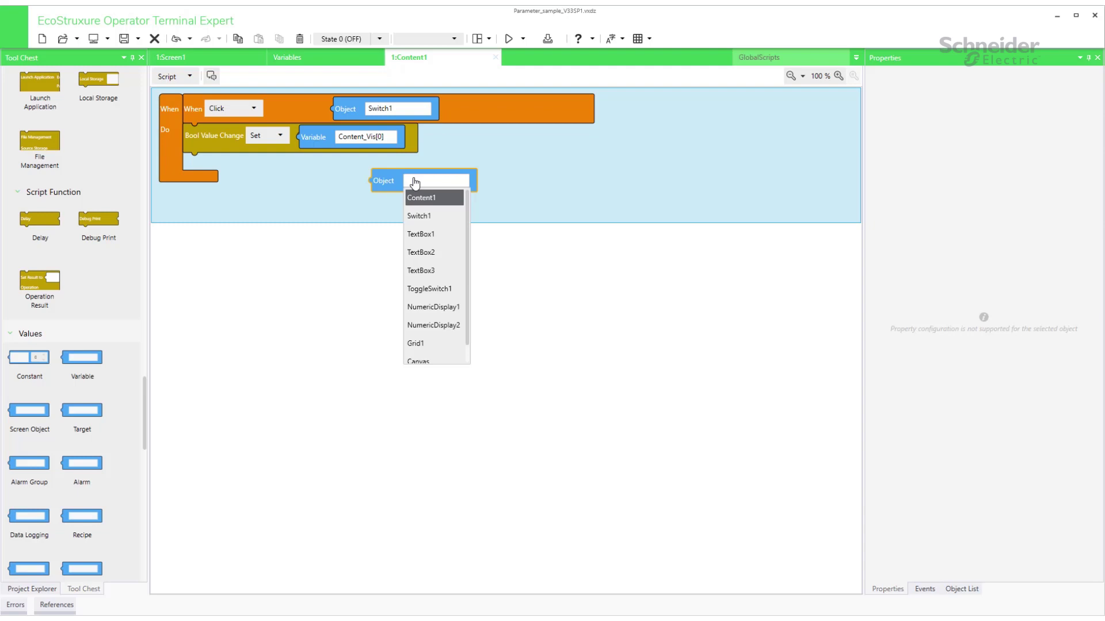
{"action": "left_click", "coordinate": [421, 197]}
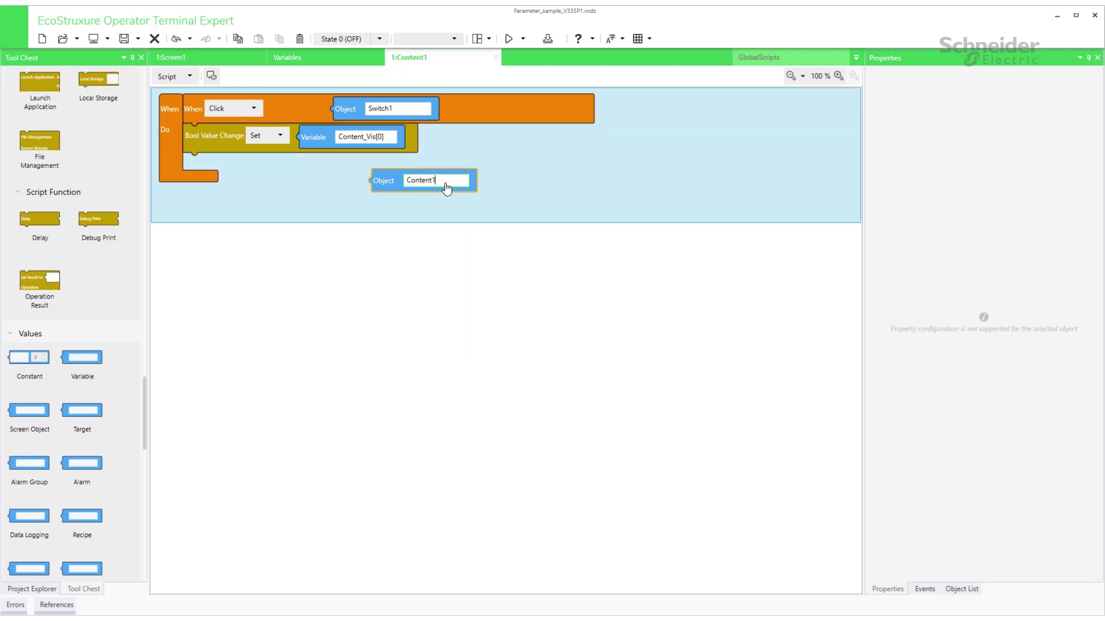
{"action": "type", "text": "."}
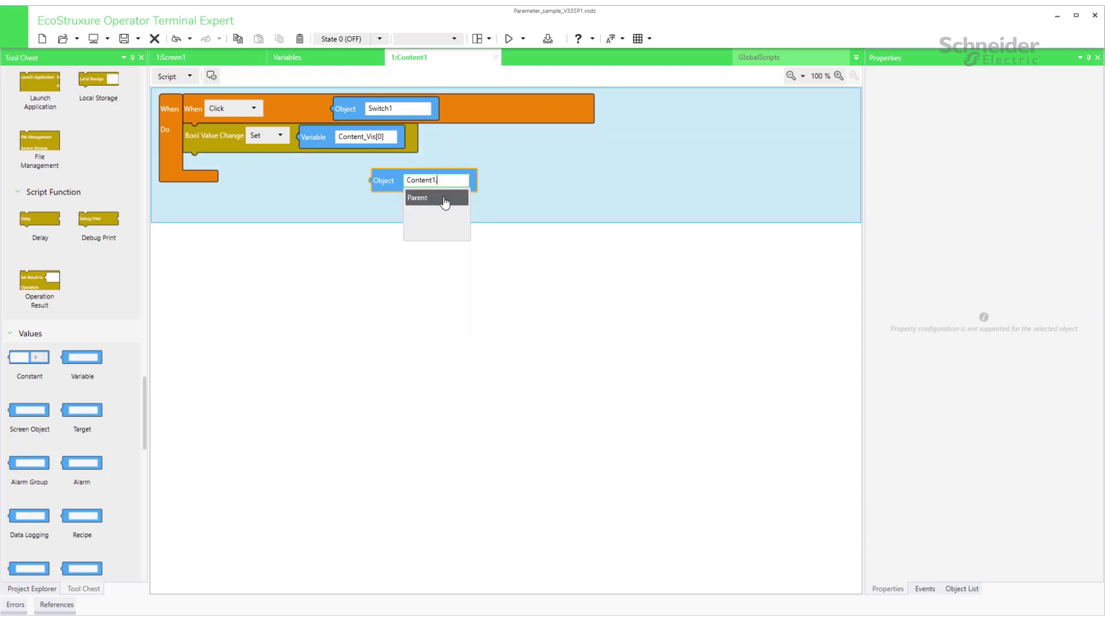
{"action": "left_click", "coordinate": [423, 207]}
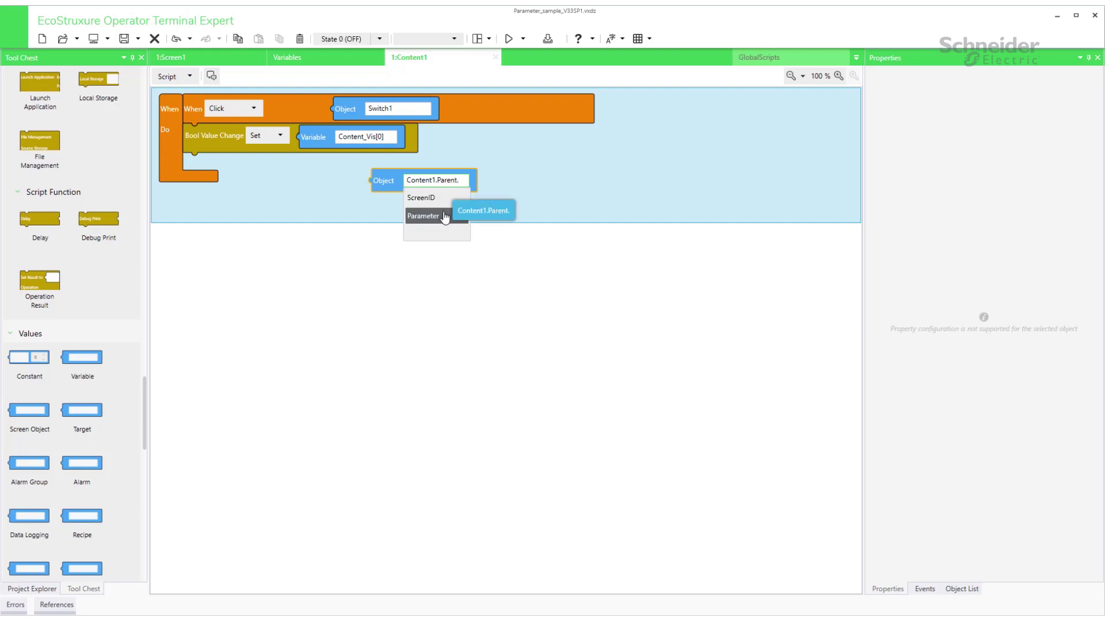
{"action": "left_click", "coordinate": [418, 215]}
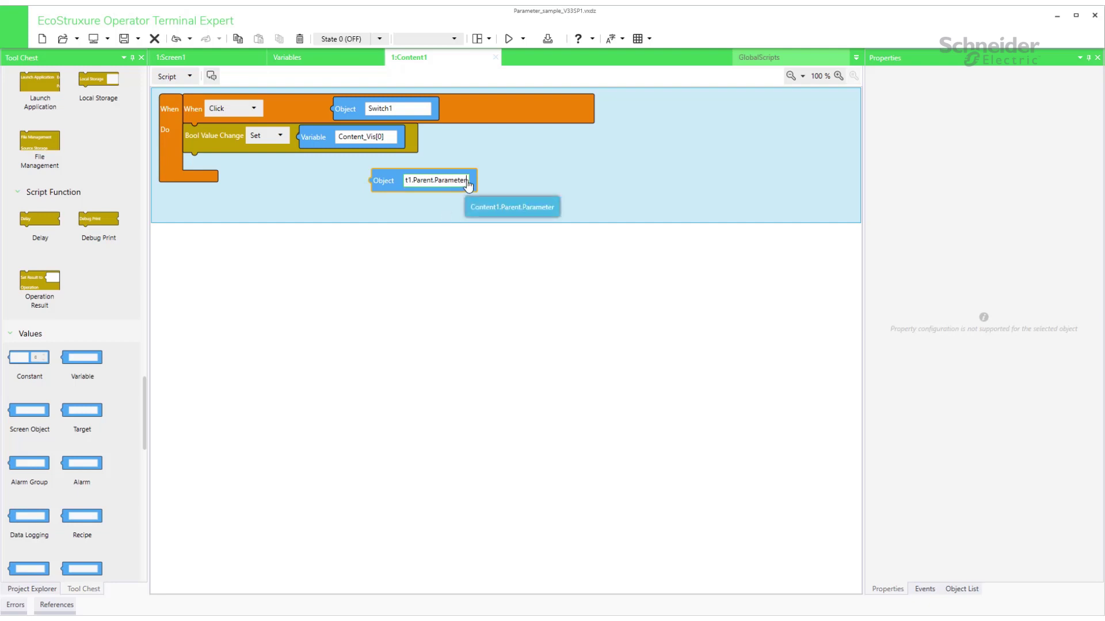
{"action": "left_click_drag", "start_coordinate": [467, 181], "coordinate": [394, 184]}
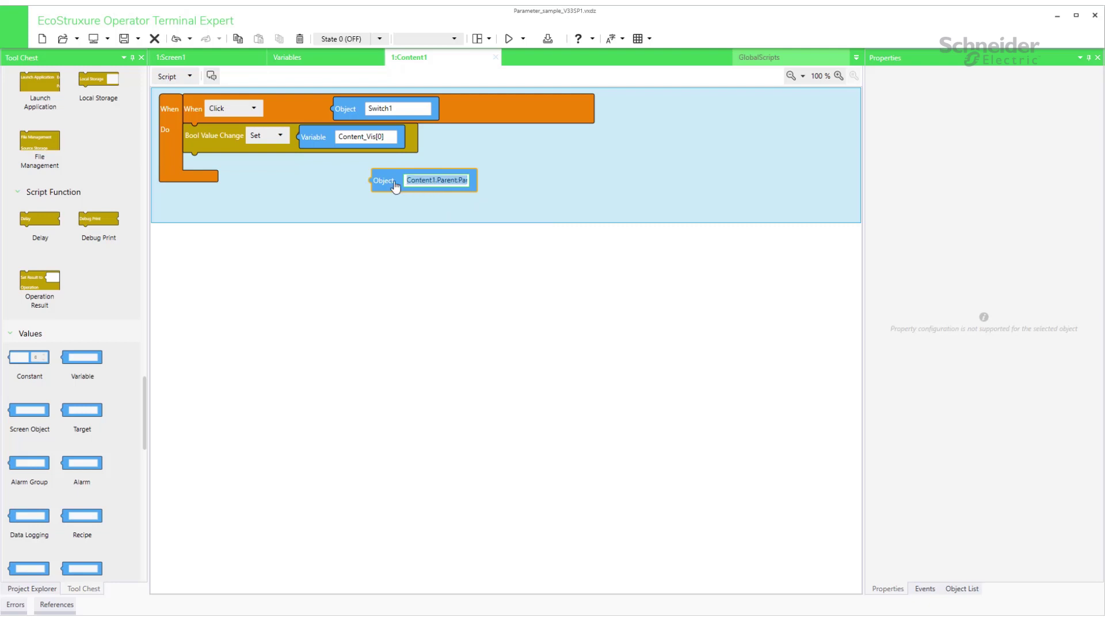
{"action": "left_click", "coordinate": [380, 138]}
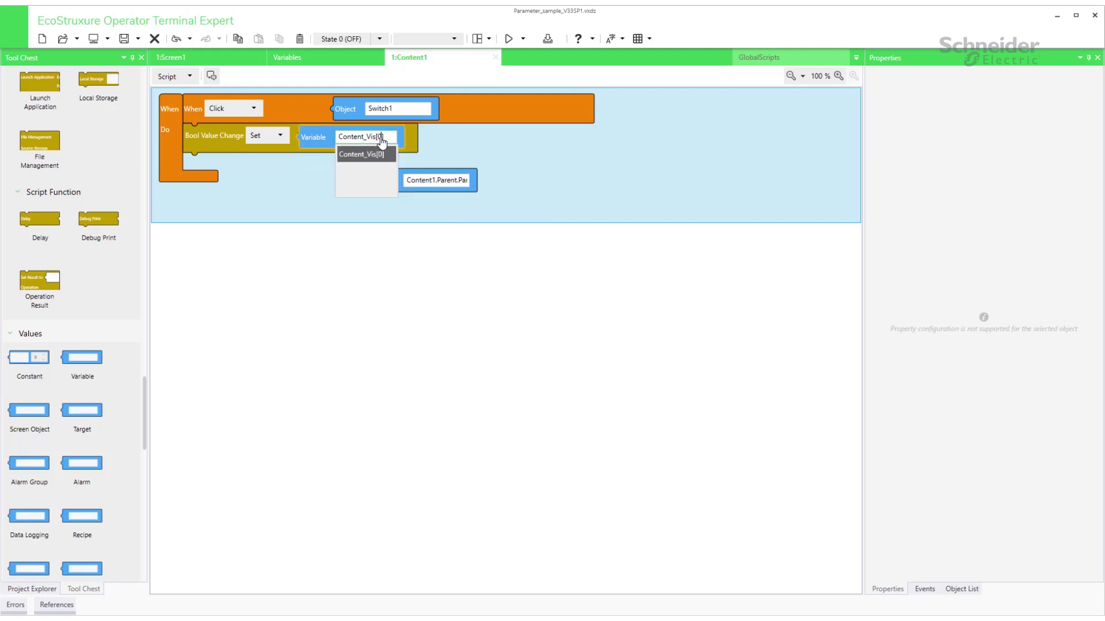
{"action": "key", "text": "ctrl+v"}
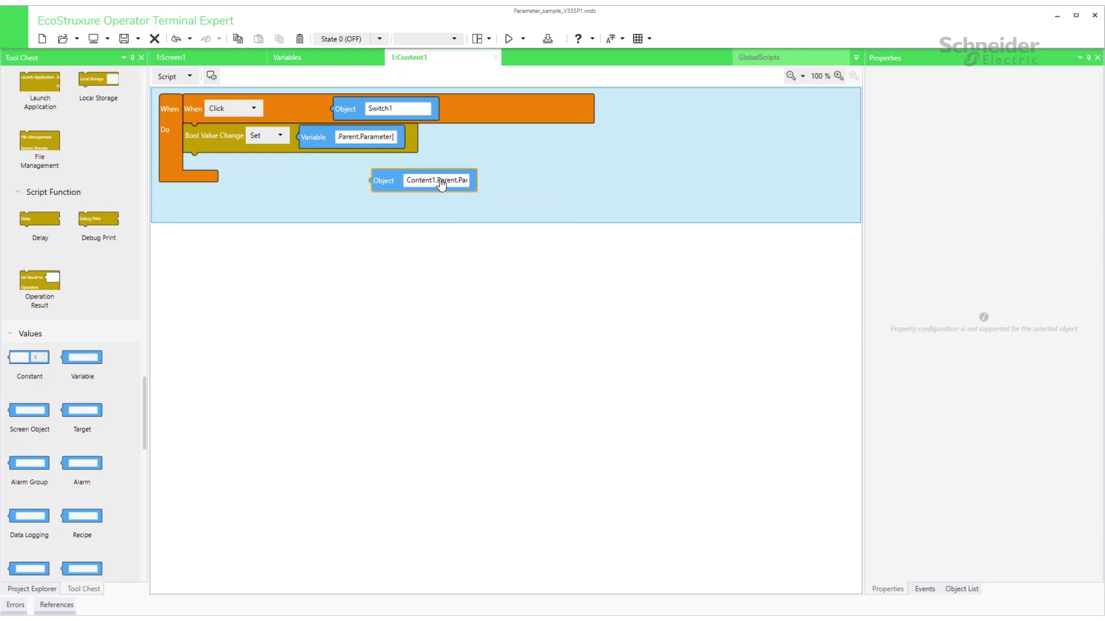
Delete the leftover object block and append .Value to the variable.
{"action": "left_click_drag", "start_coordinate": [436, 179], "coordinate": [385, 138]}
{"action": "left_click", "coordinate": [385, 138]}
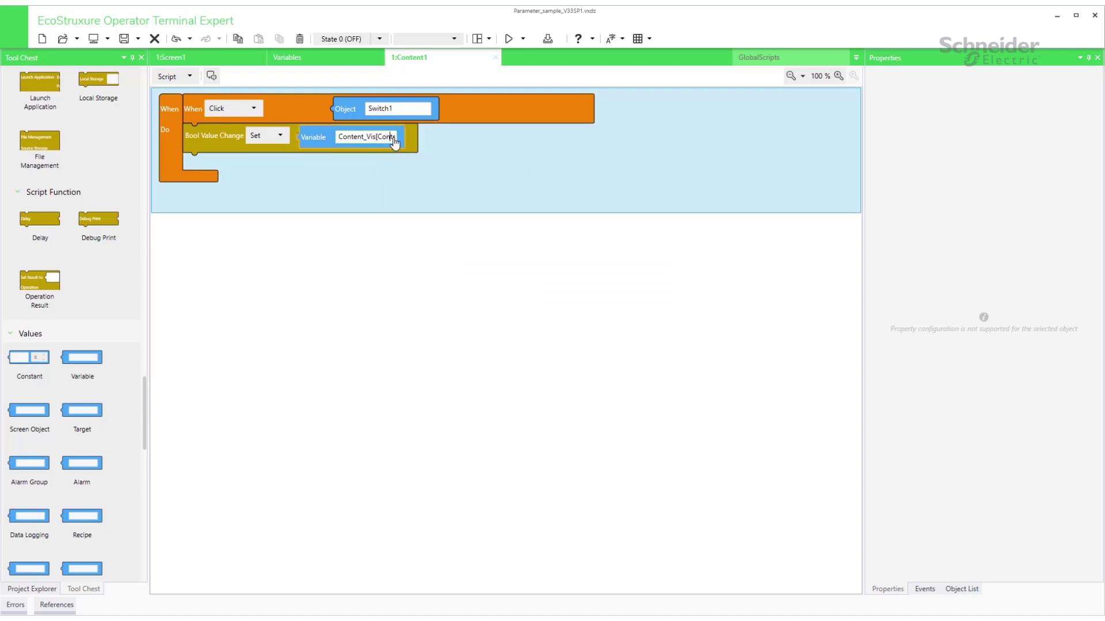
{"action": "key", "text": "End"}
{"action": "type", "text": "."}
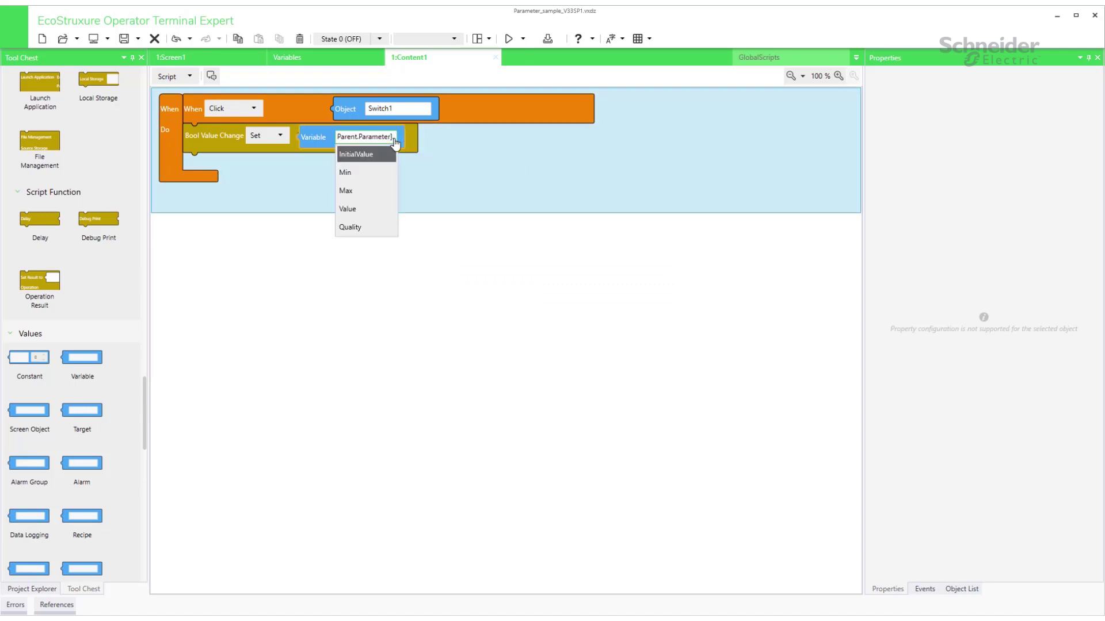
{"action": "left_click", "coordinate": [347, 209]}
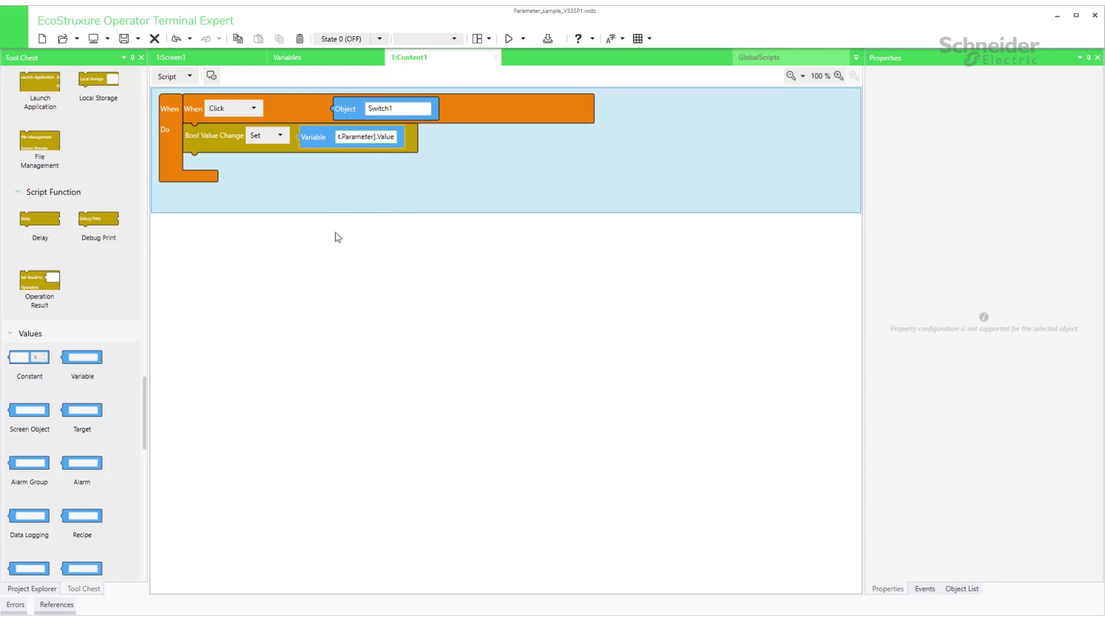
{"action": "scroll", "coordinate": [69, 303], "scroll_direction": "up", "scroll_amount": 5}
{"action": "scroll", "coordinate": [51, 302], "scroll_direction": "up", "scroll_amount": 5}
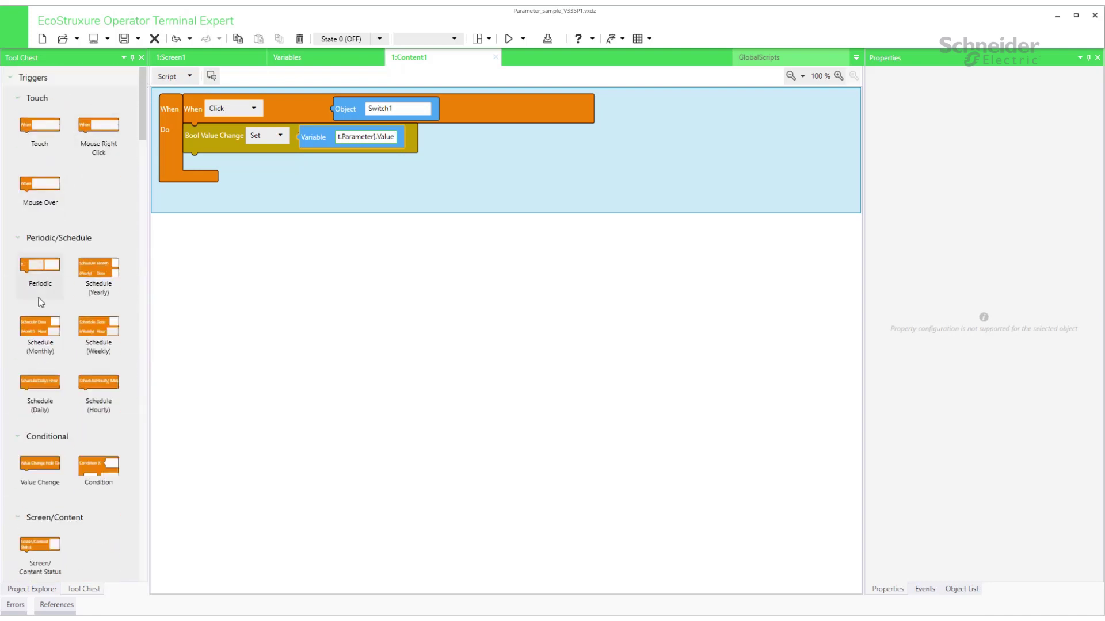
Add a value-change script triggered by ToggleSwitch1.CurrentValue with a set action.
{"action": "left_click_drag", "start_coordinate": [40, 466], "coordinate": [294, 260]}
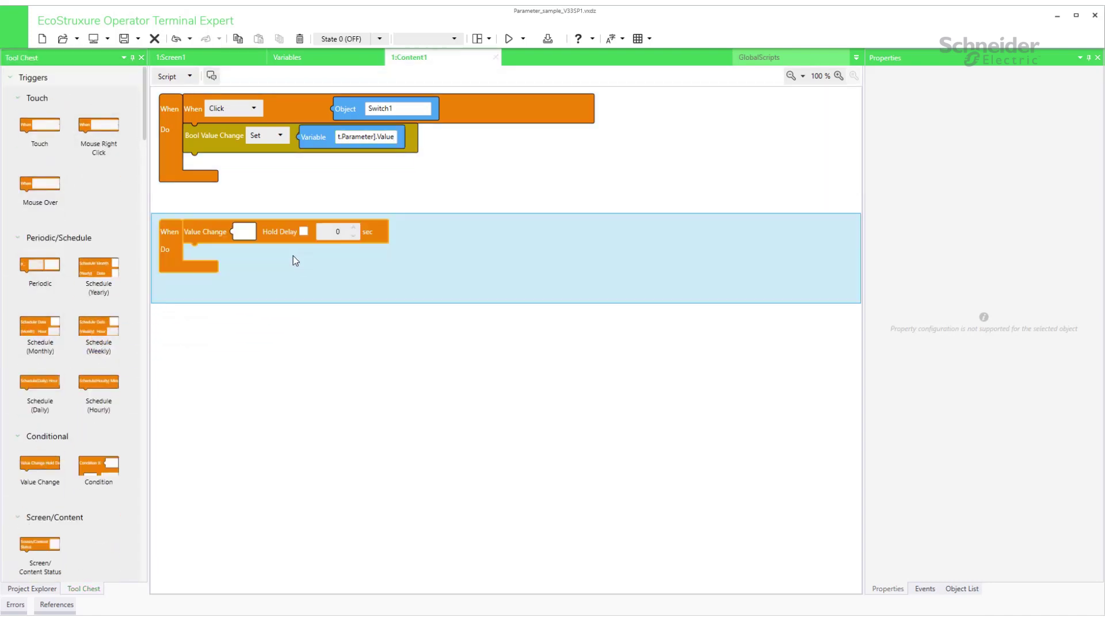
{"action": "scroll", "coordinate": [69, 303], "scroll_direction": "down", "scroll_amount": 5}
{"action": "scroll", "coordinate": [69, 302], "scroll_direction": "down", "scroll_amount": 5}
{"action": "scroll", "coordinate": [87, 285], "scroll_direction": "down", "scroll_amount": 5}
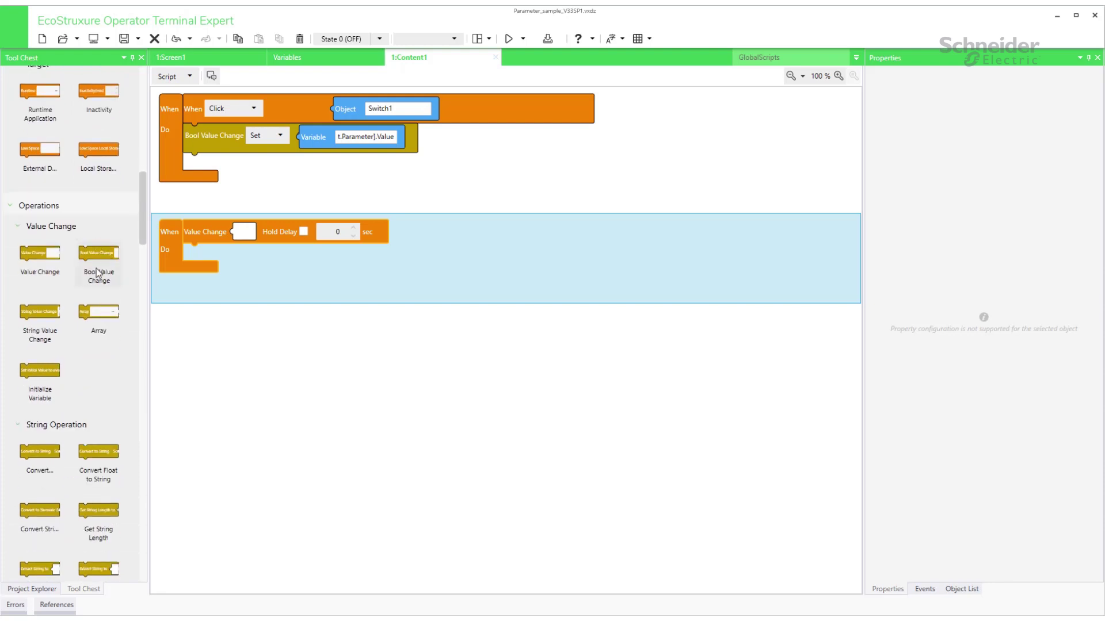
{"action": "mouse_move", "coordinate": [40, 260]}
{"action": "left_mouse_down"}
{"action": "mouse_move", "coordinate": [206, 292]}
{"action": "mouse_move", "coordinate": [303, 260]}
{"action": "left_mouse_up"}
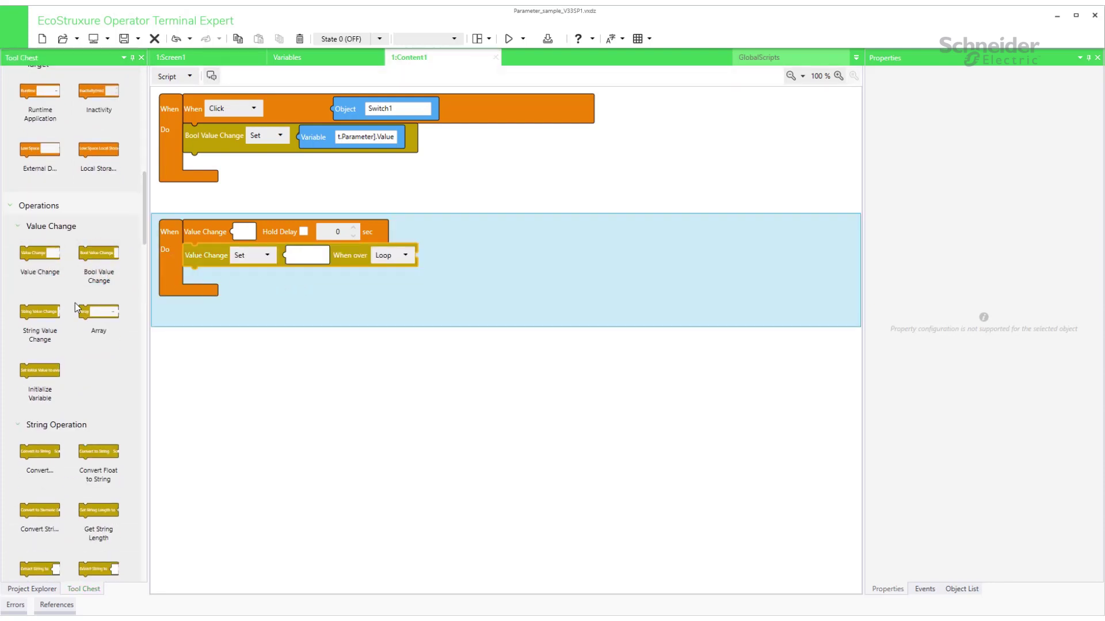
{"action": "scroll", "coordinate": [76, 307], "scroll_direction": "down", "scroll_amount": 5}
{"action": "scroll", "coordinate": [76, 311], "scroll_direction": "down", "scroll_amount": 5}
{"action": "scroll", "coordinate": [77, 320], "scroll_direction": "down", "scroll_amount": 5}
{"action": "scroll", "coordinate": [81, 330], "scroll_direction": "down", "scroll_amount": 5}
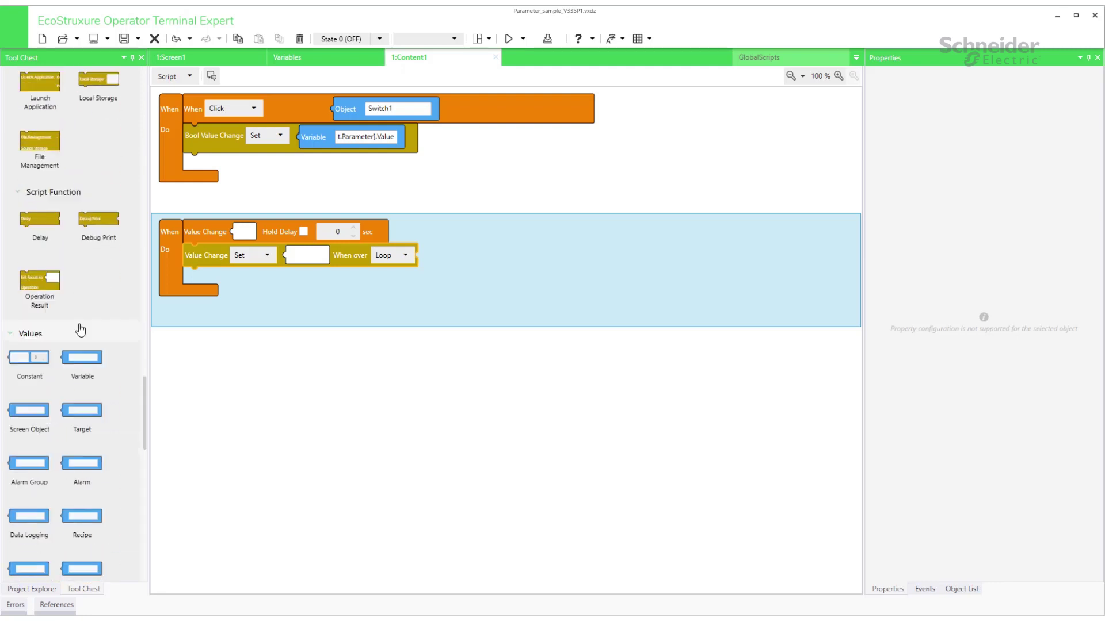
{"action": "scroll", "coordinate": [80, 329], "scroll_direction": "down", "scroll_amount": 1}
{"action": "mouse_move", "coordinate": [81, 337]}
{"action": "left_mouse_down"}
{"action": "mouse_move", "coordinate": [311, 256]}
{"action": "mouse_move", "coordinate": [303, 235]}
{"action": "left_mouse_up"}
{"action": "left_click", "coordinate": [304, 235]}
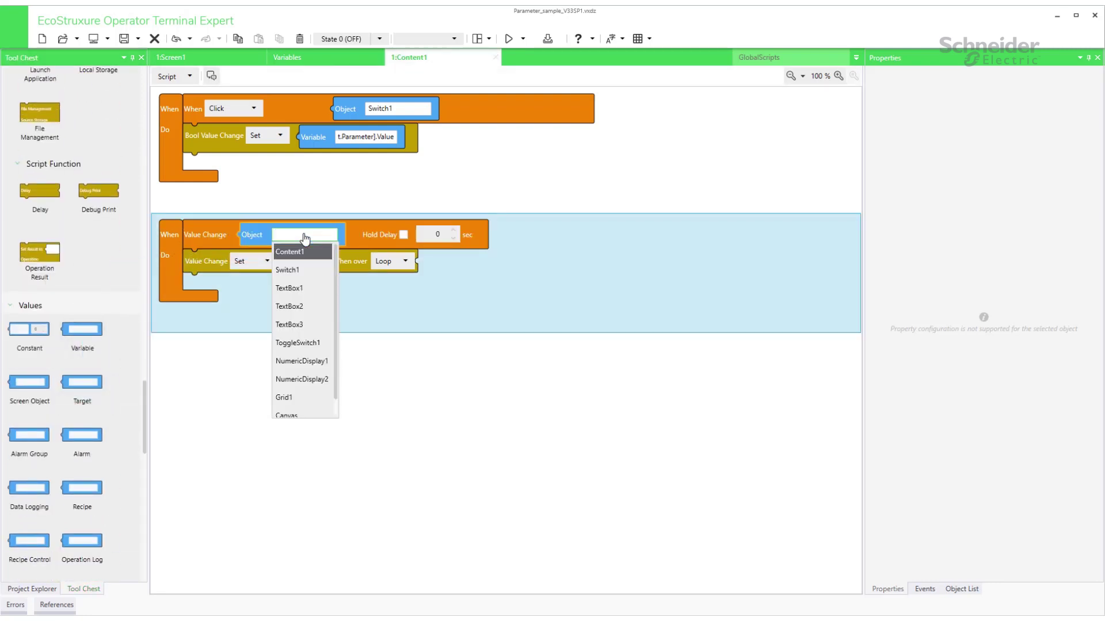
{"action": "left_click", "coordinate": [297, 343]}
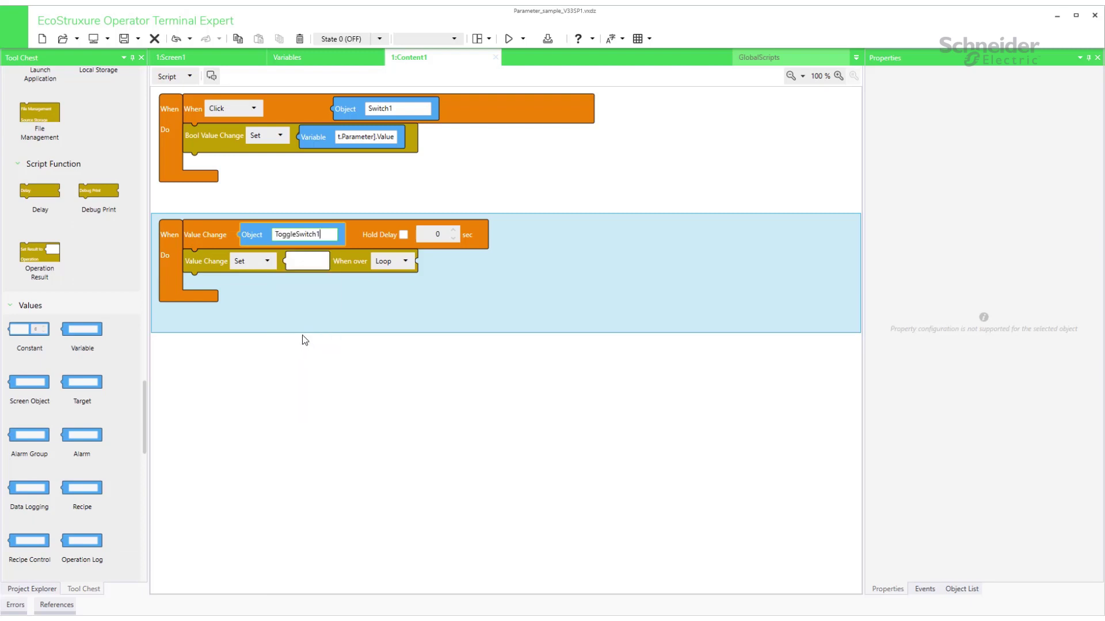
{"action": "type", "text": "."}
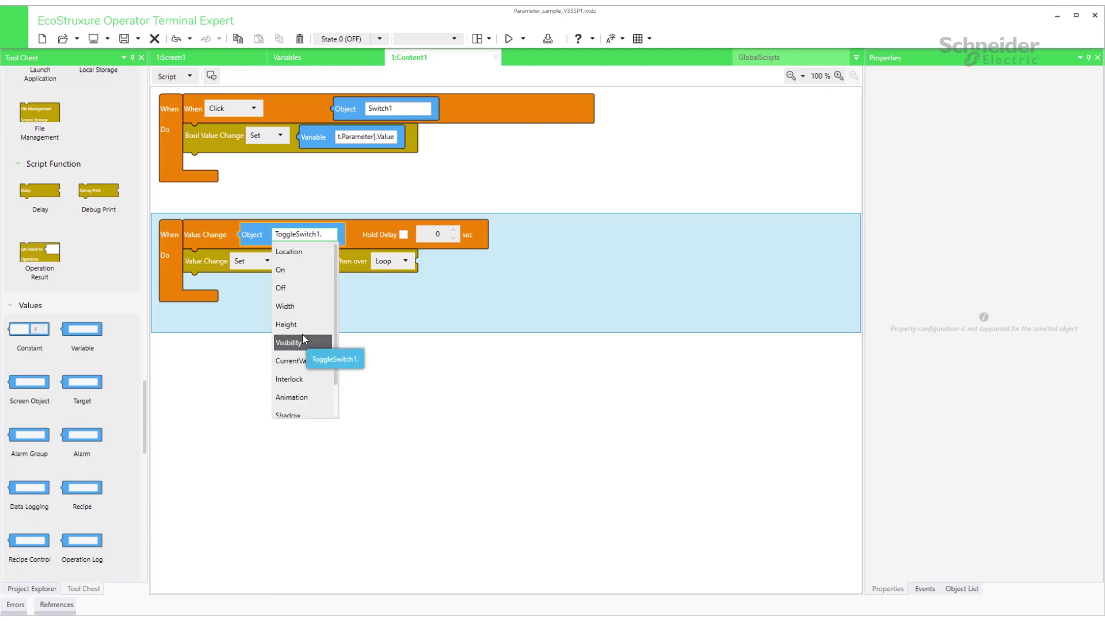
{"action": "left_click", "coordinate": [301, 360]}
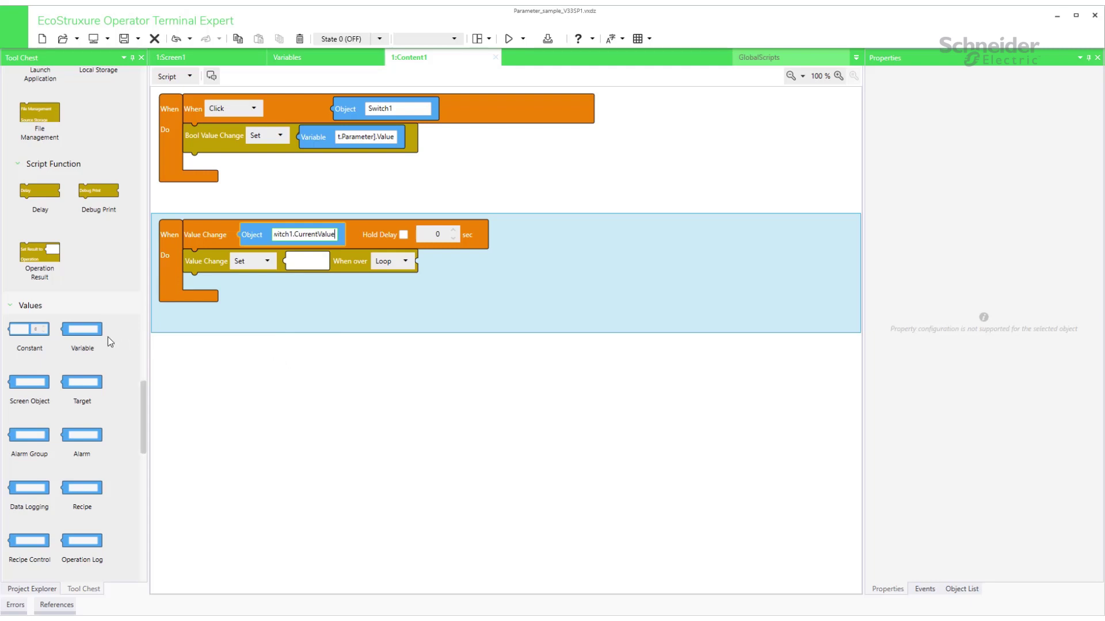
Target Motors[Content1.Parent.Parameter].TurnONorOFF in the set action.
{"action": "left_click_drag", "start_coordinate": [82, 333], "coordinate": [361, 275]}
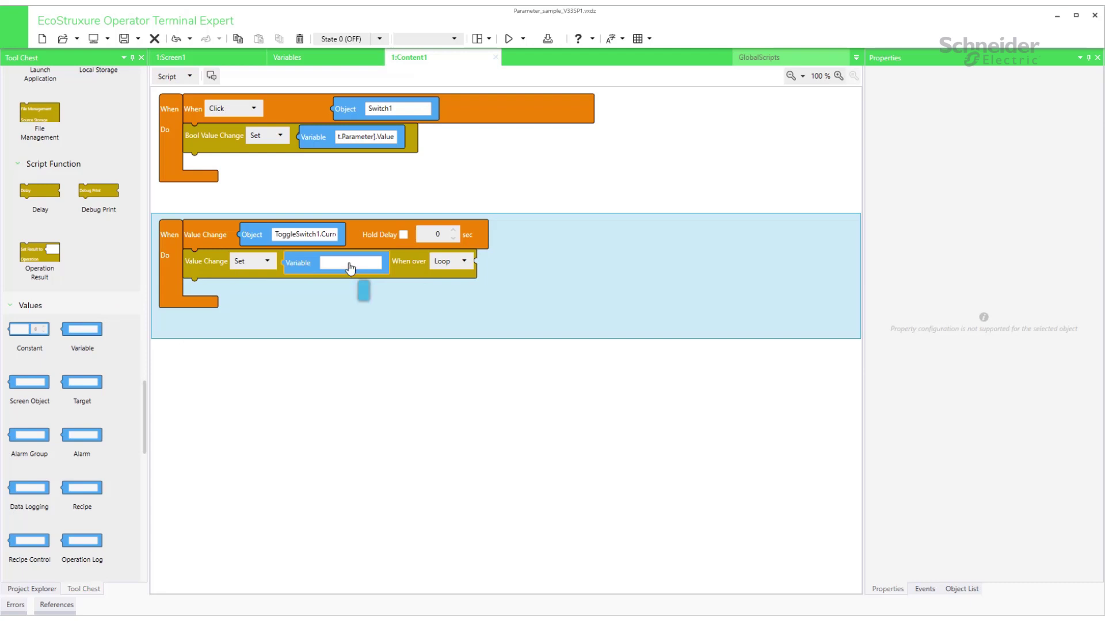
{"action": "left_click", "coordinate": [349, 264]}
{"action": "left_click", "coordinate": [342, 298]}
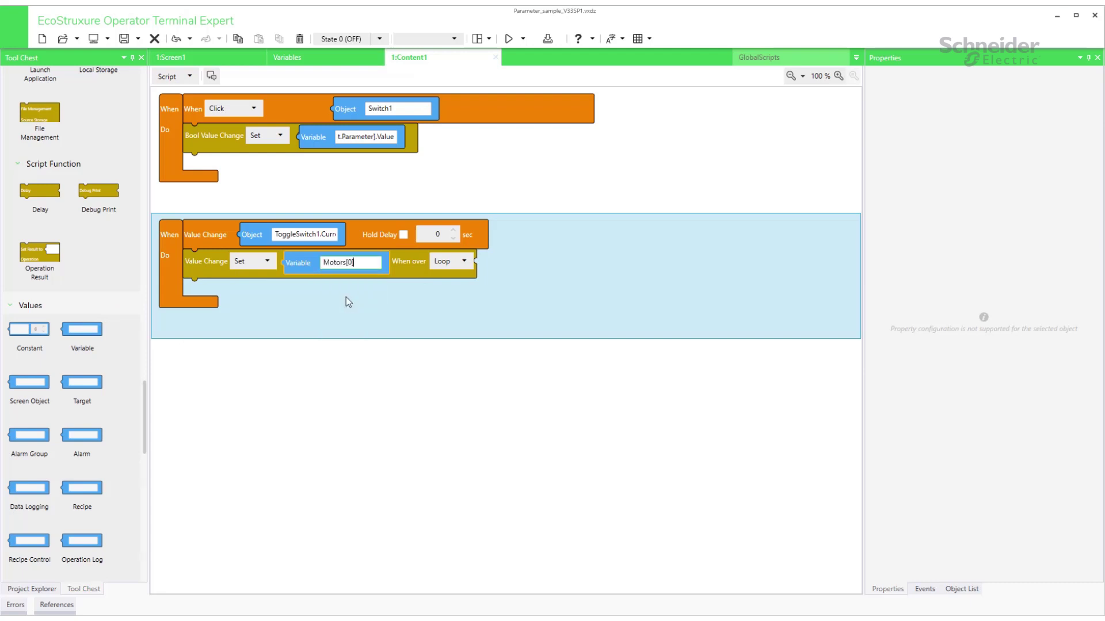
{"action": "double_click", "coordinate": [351, 262]}
{"action": "key", "text": "ctrl+v"}
{"action": "type", "text": "]"}
{"action": "type", "text": "."}
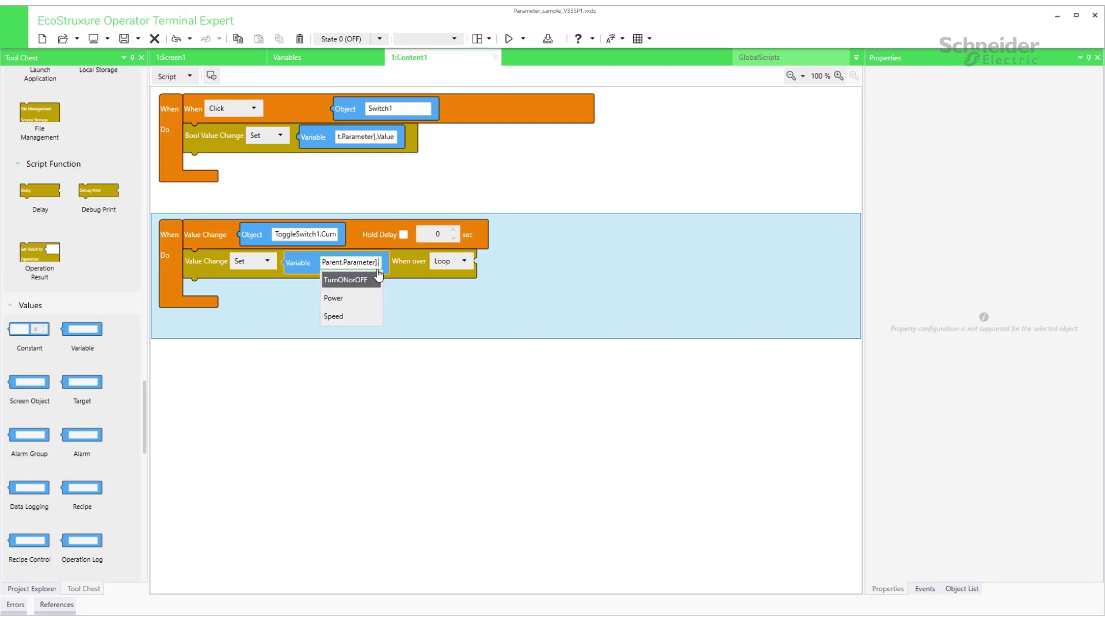
{"action": "left_click", "coordinate": [375, 283]}
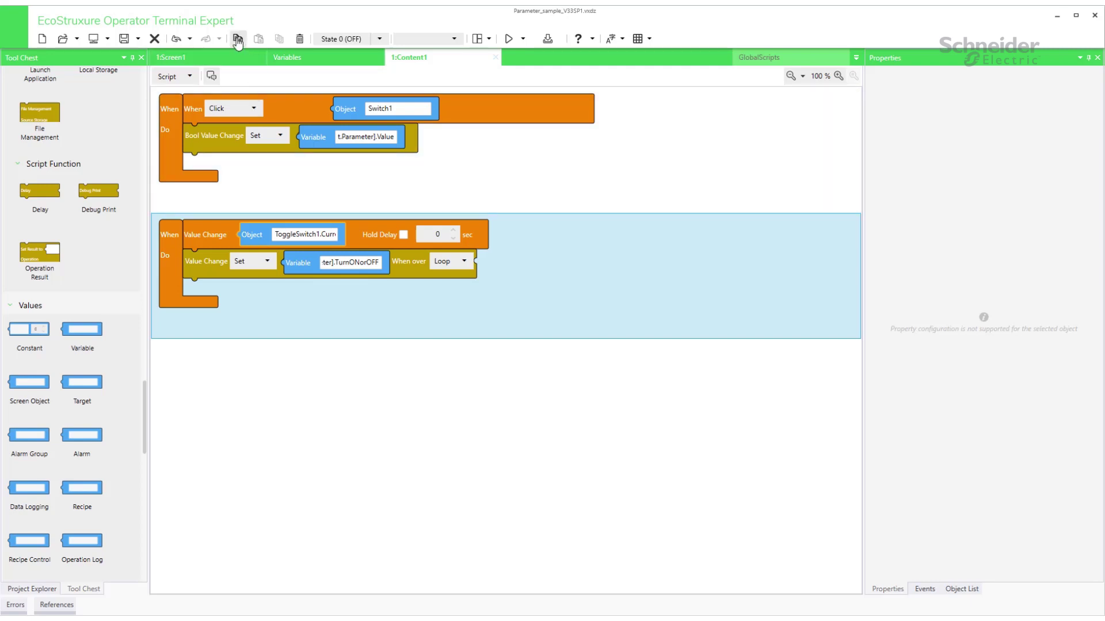
Write ToggleSwitch1's value in the switch script's set action.
{"action": "left_click", "coordinate": [239, 39]}
{"action": "left_click", "coordinate": [259, 39]}
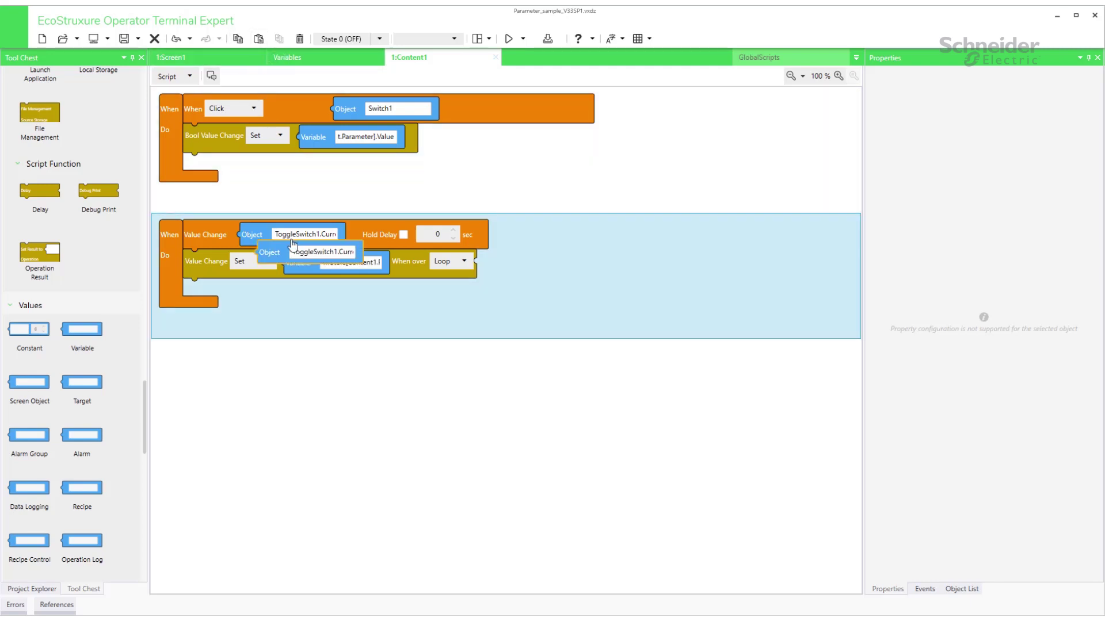
{"action": "mouse_move", "coordinate": [294, 245]}
{"action": "left_mouse_down"}
{"action": "mouse_move", "coordinate": [269, 256]}
{"action": "mouse_move", "coordinate": [490, 265]}
{"action": "left_mouse_up"}
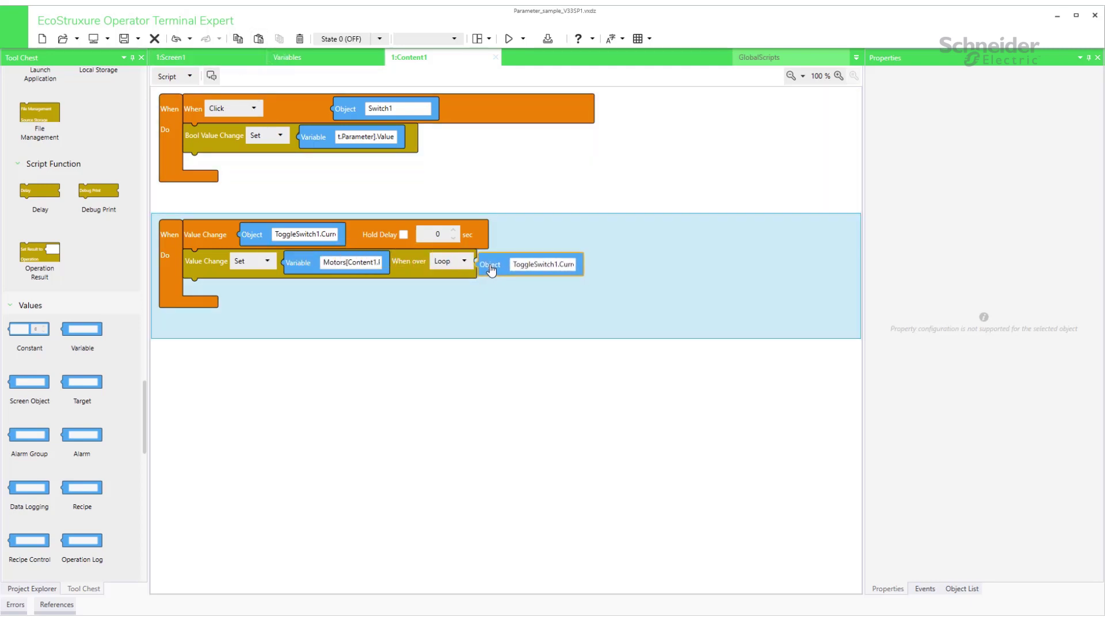
Duplicate the switch script and retrigger the copy on NumericDisplay1.CurrentValue.
{"action": "left_click", "coordinate": [208, 237]}
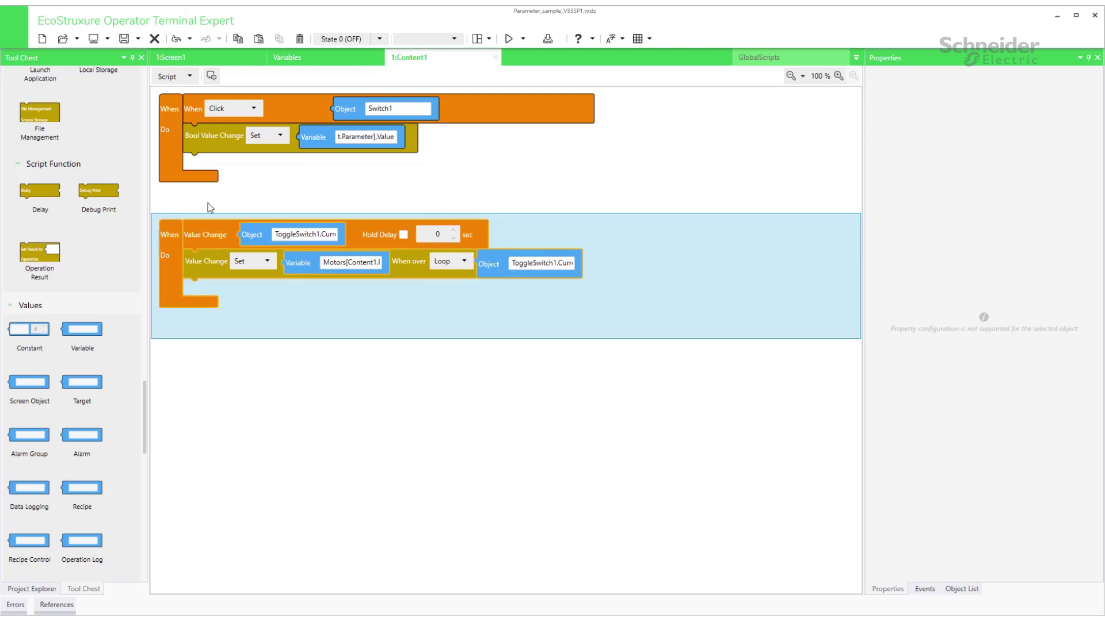
{"action": "left_click", "coordinate": [238, 39]}
{"action": "left_click", "coordinate": [257, 39]}
{"action": "double_click", "coordinate": [304, 360]}
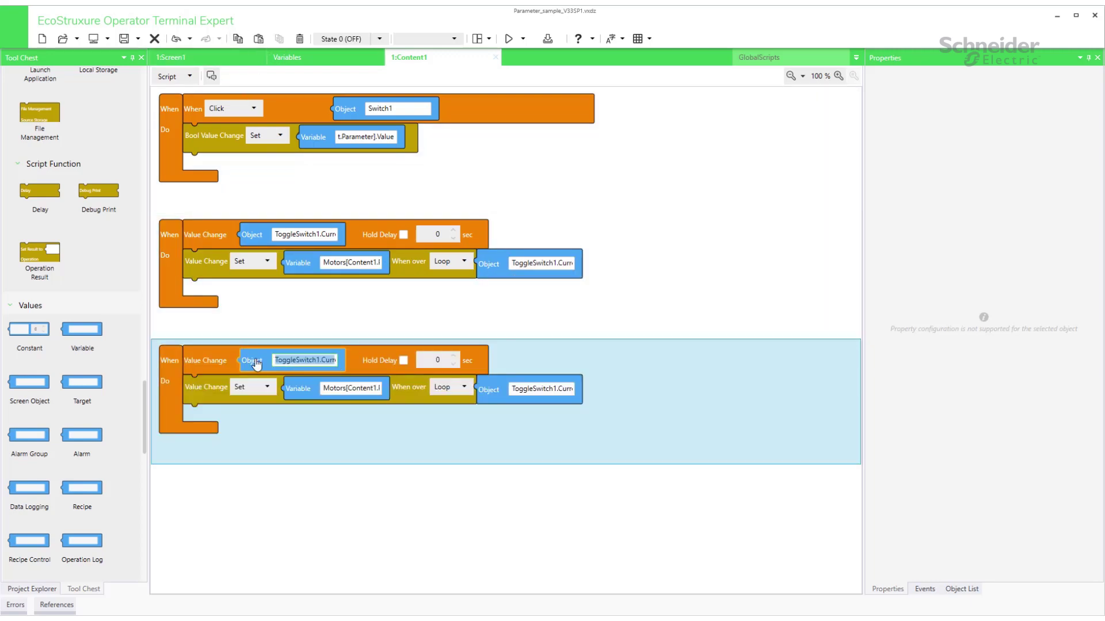
{"action": "key", "text": "BackSpace"}
{"action": "left_click", "coordinate": [301, 487]}
{"action": "type", "text": "NumericDisplay1"}
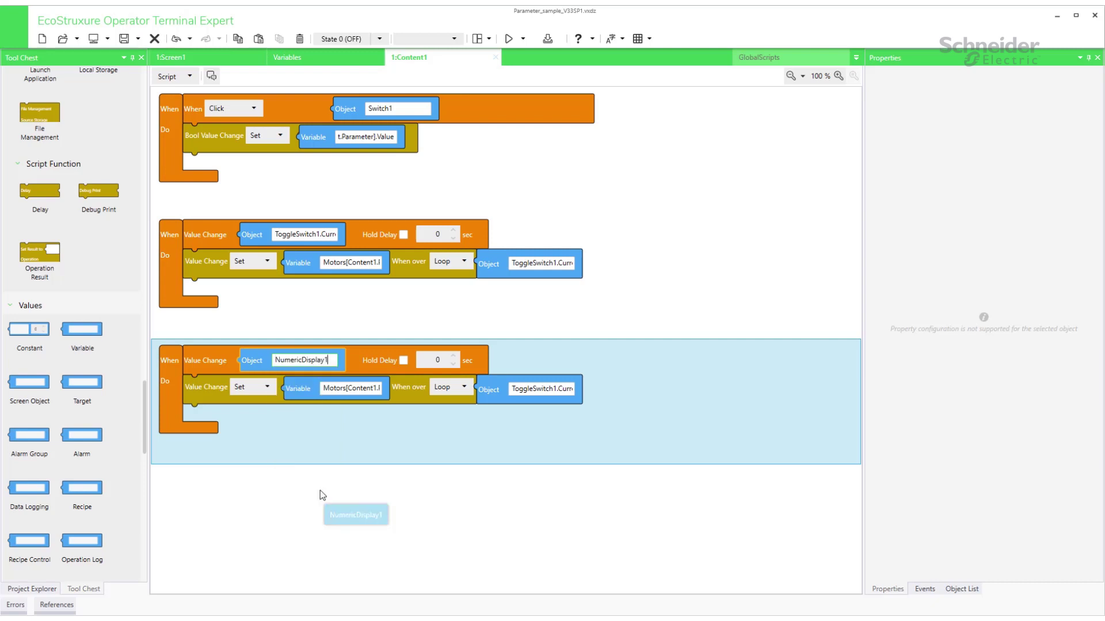
{"action": "type", "text": "."}
{"action": "scroll", "coordinate": [310, 468], "scroll_direction": "down", "scroll_amount": 3}
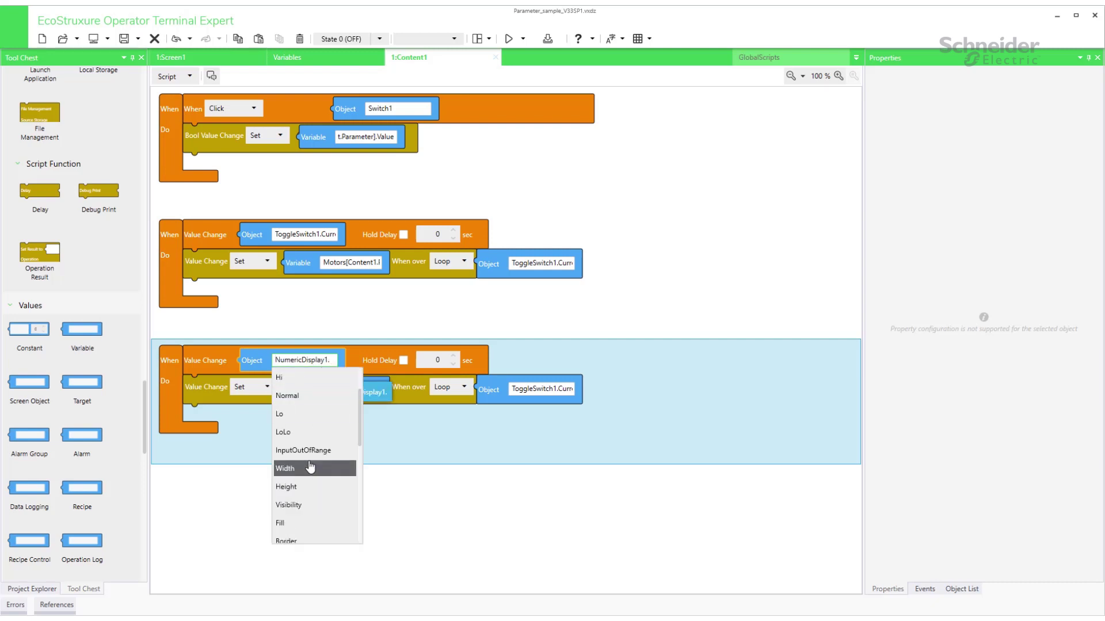
{"action": "left_click", "coordinate": [297, 403]}
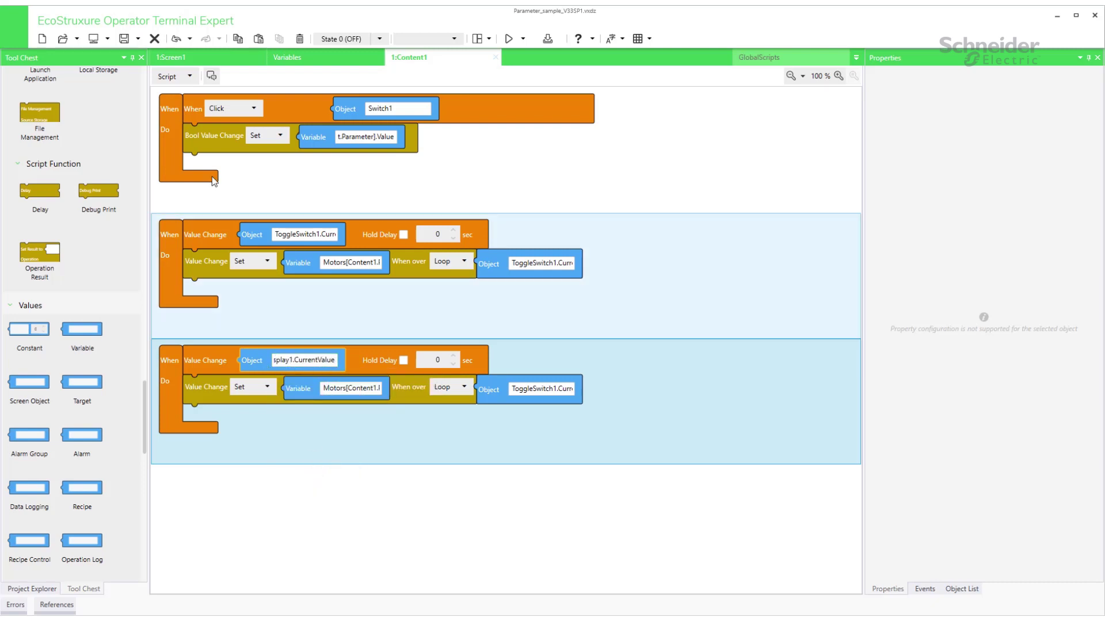
Make the copy write NumericDisplay1's value to the indexed motor's Power member.
{"action": "left_click", "coordinate": [237, 38]}
{"action": "left_click", "coordinate": [486, 390]}
{"action": "key", "text": "Delete"}
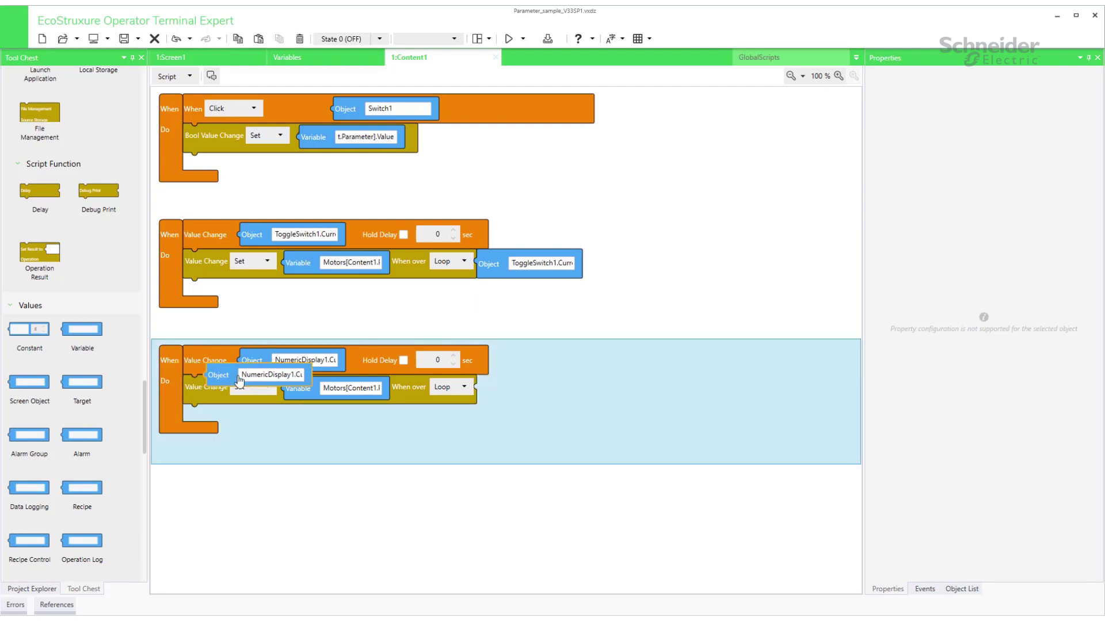
{"action": "left_click_drag", "start_coordinate": [224, 375], "coordinate": [518, 391]}
{"action": "left_click", "coordinate": [351, 389]}
{"action": "left_click_drag", "start_coordinate": [364, 390], "coordinate": [399, 396]}
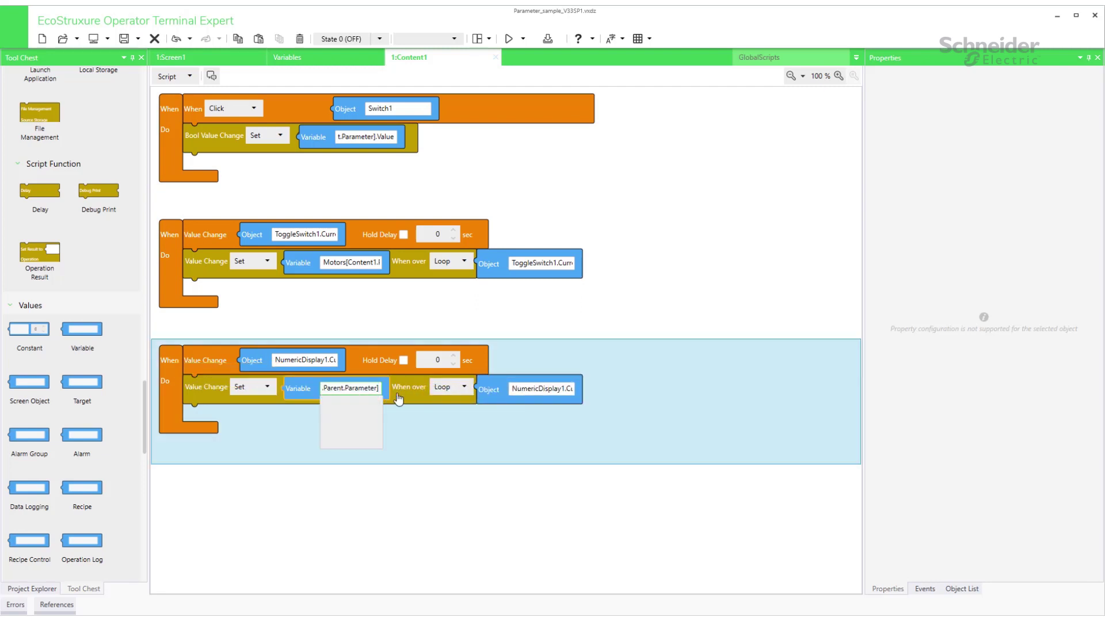
{"action": "type", "text": "."}
{"action": "left_click", "coordinate": [355, 423]}
Duplicate the Power script for NumericDisplay2, setting the indexed motor's Speed.
{"action": "left_click", "coordinate": [184, 359]}
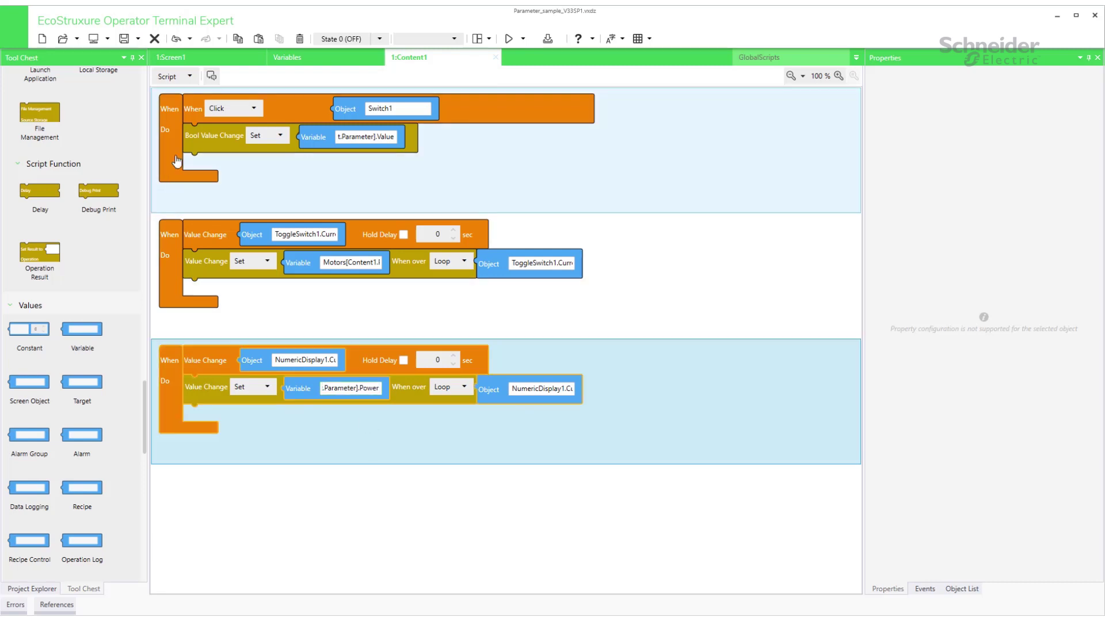
{"action": "left_click", "coordinate": [237, 38]}
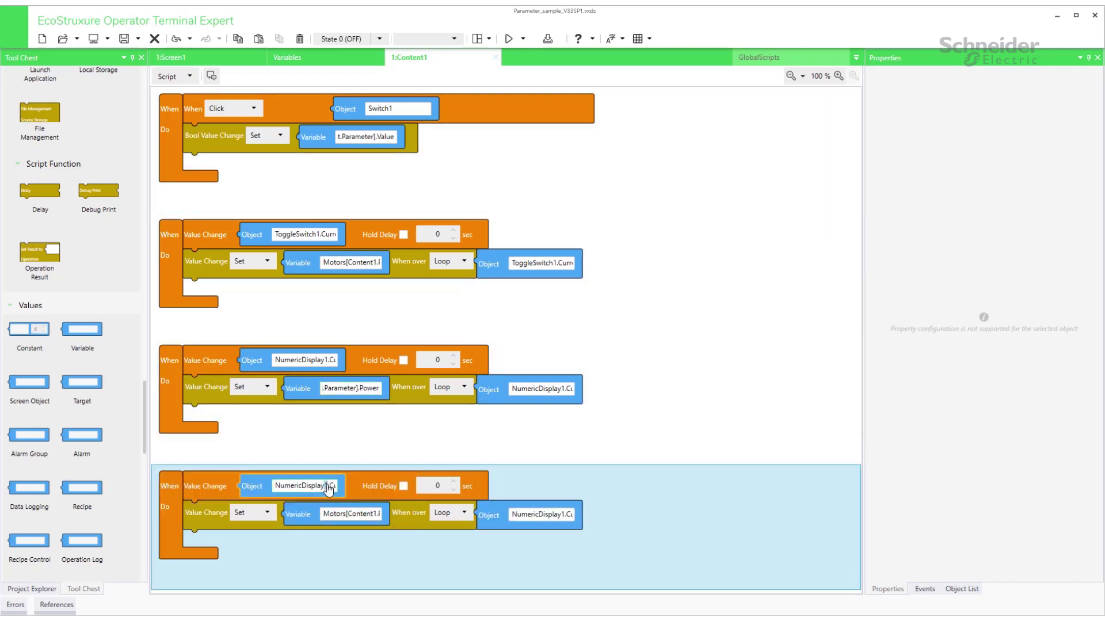
{"action": "type", "text": "2"}
{"action": "double_click", "coordinate": [564, 514]}
{"action": "type", "text": "2"}
{"action": "left_click", "coordinate": [370, 516]}
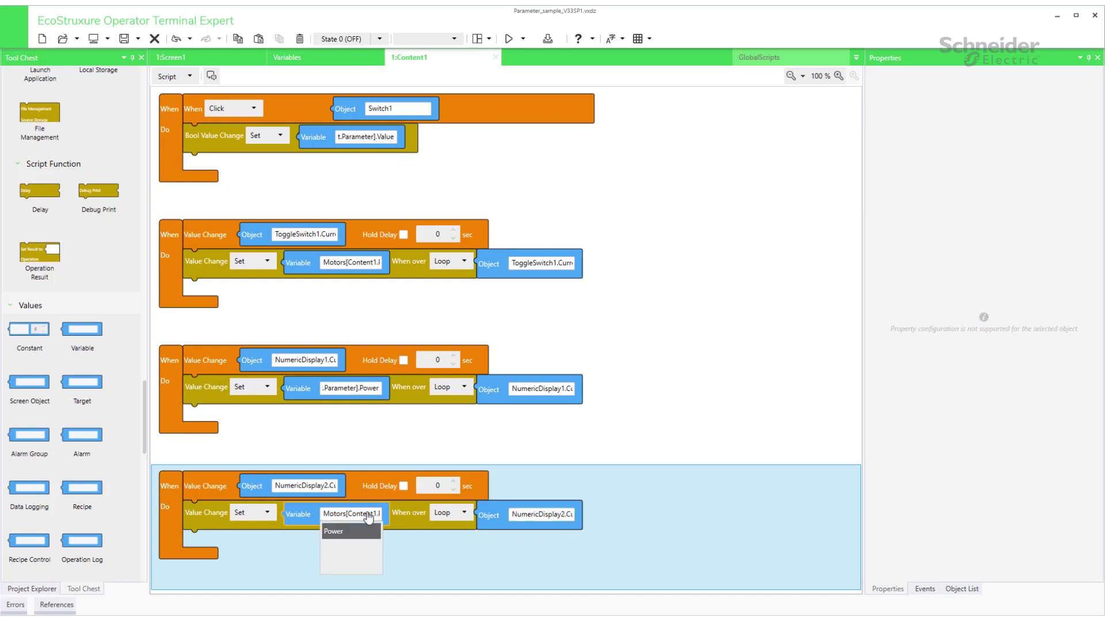
{"action": "double_click", "coordinate": [366, 516]}
{"action": "type", "text": "Parent.Parameter]."}
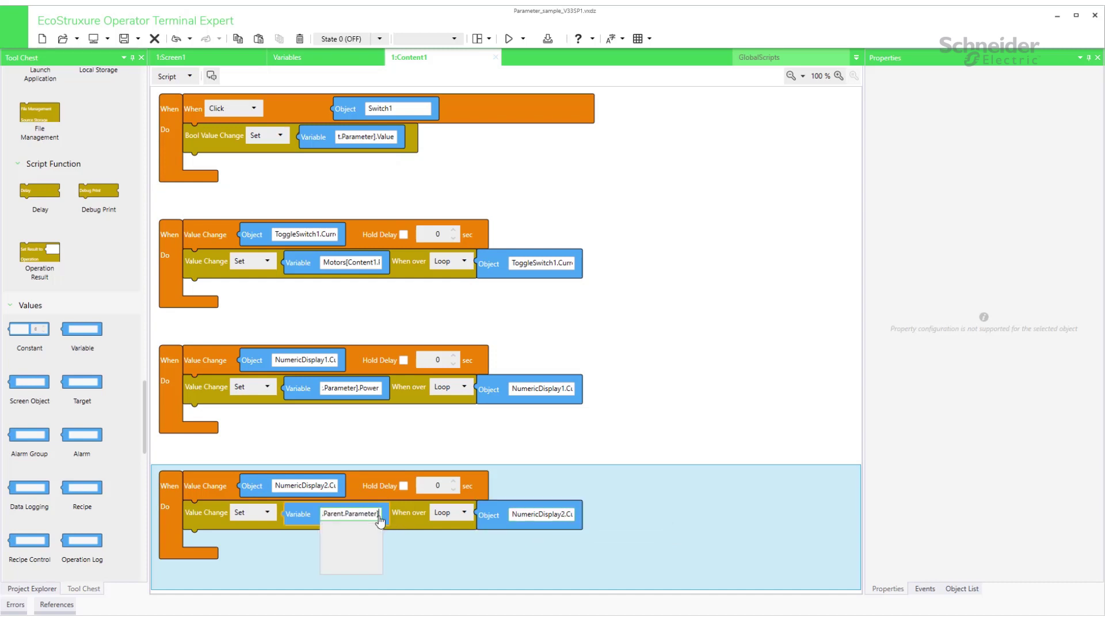
{"action": "left_click", "coordinate": [353, 567]}
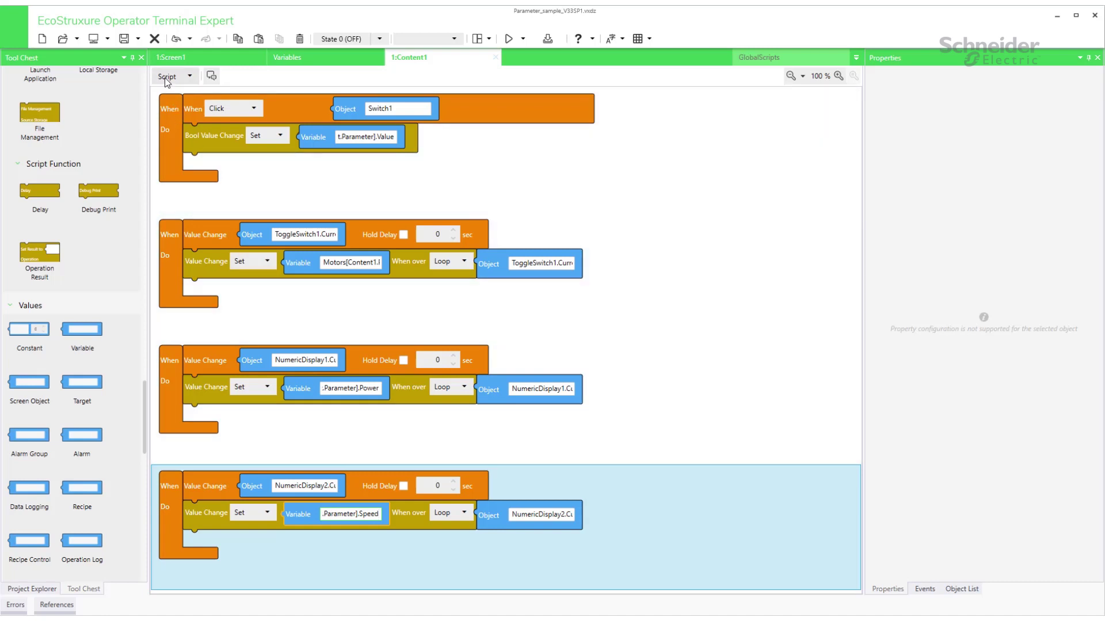
{"action": "left_click", "coordinate": [188, 78]}
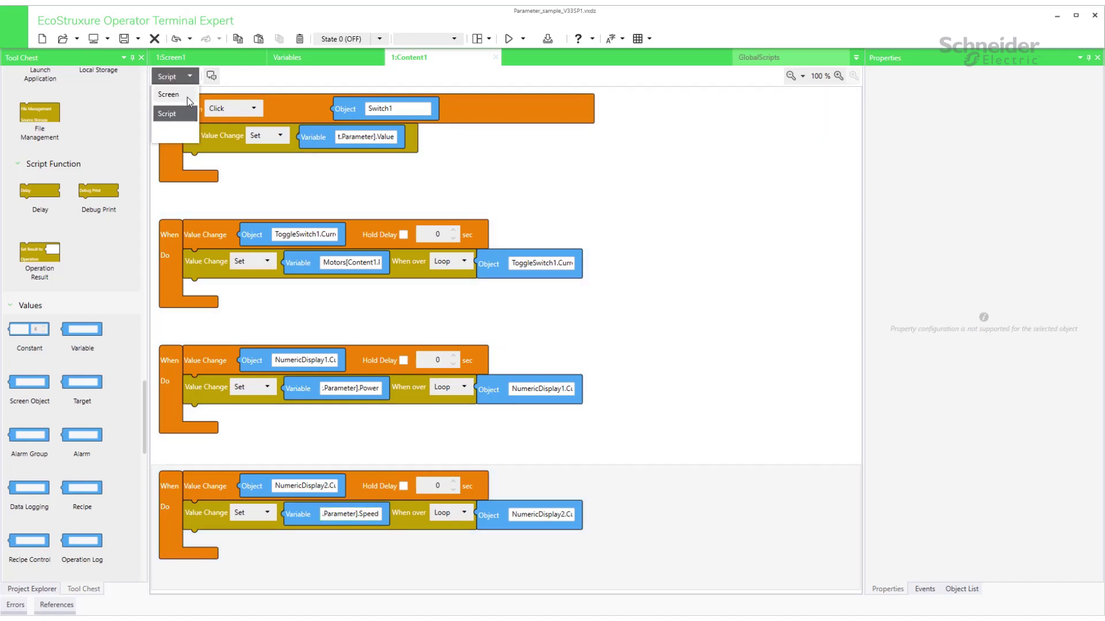
Return Content1 to its Screen layout view and show the Project Explorer.
{"action": "left_click", "coordinate": [187, 97]}
{"action": "left_click", "coordinate": [31, 589]}
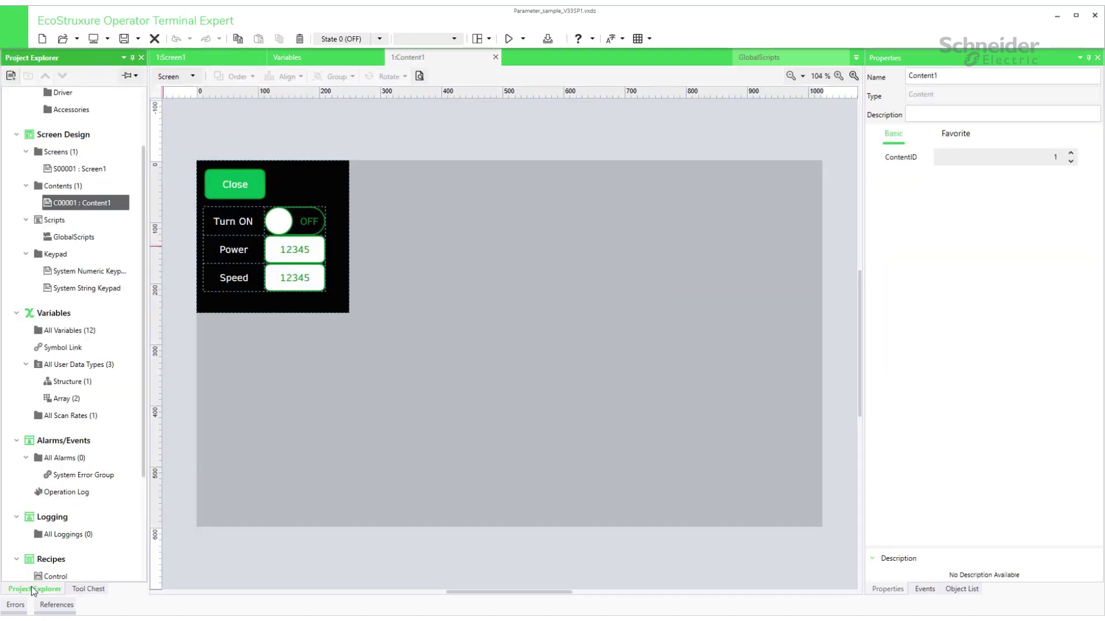